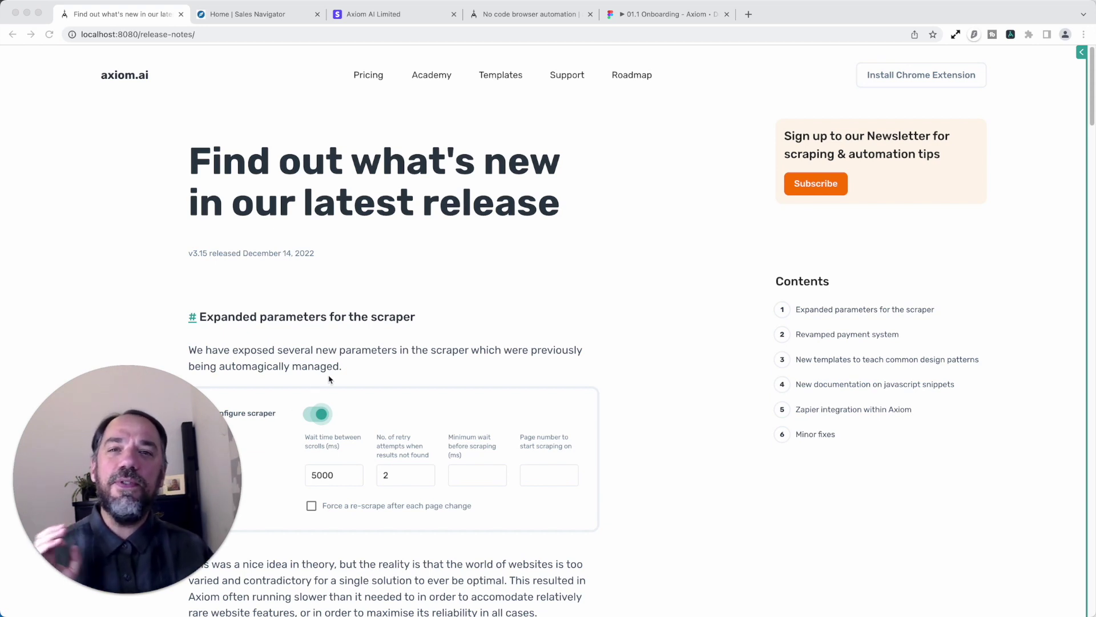
# Scroll the v3.15 notes past the Configure scraper screenshot to the Revamped payment system heading.
pyautogui.scroll(-2, 329, 379)
pyautogui.scroll(1, 326, 399)
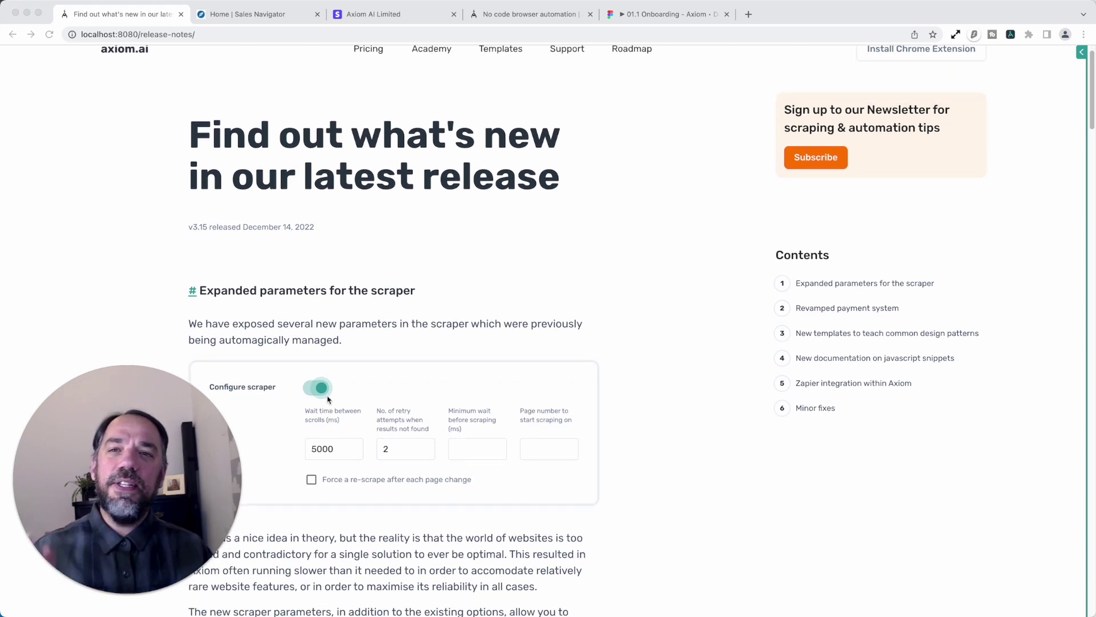
pyautogui.scroll(-2, 317, 428)
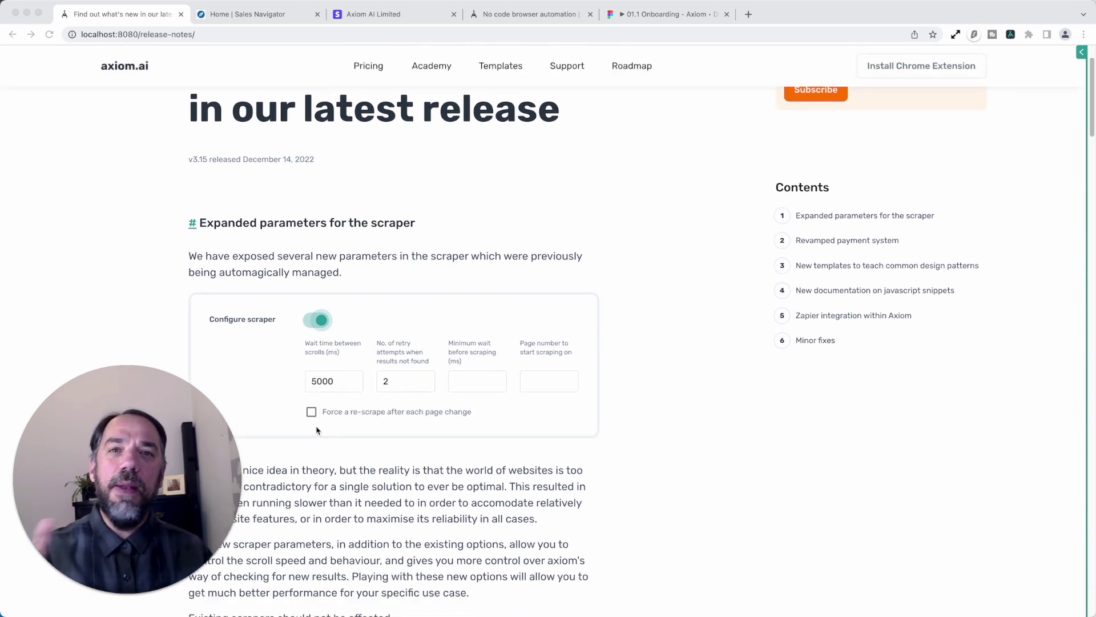
pyautogui.scroll(-9, 317, 430)
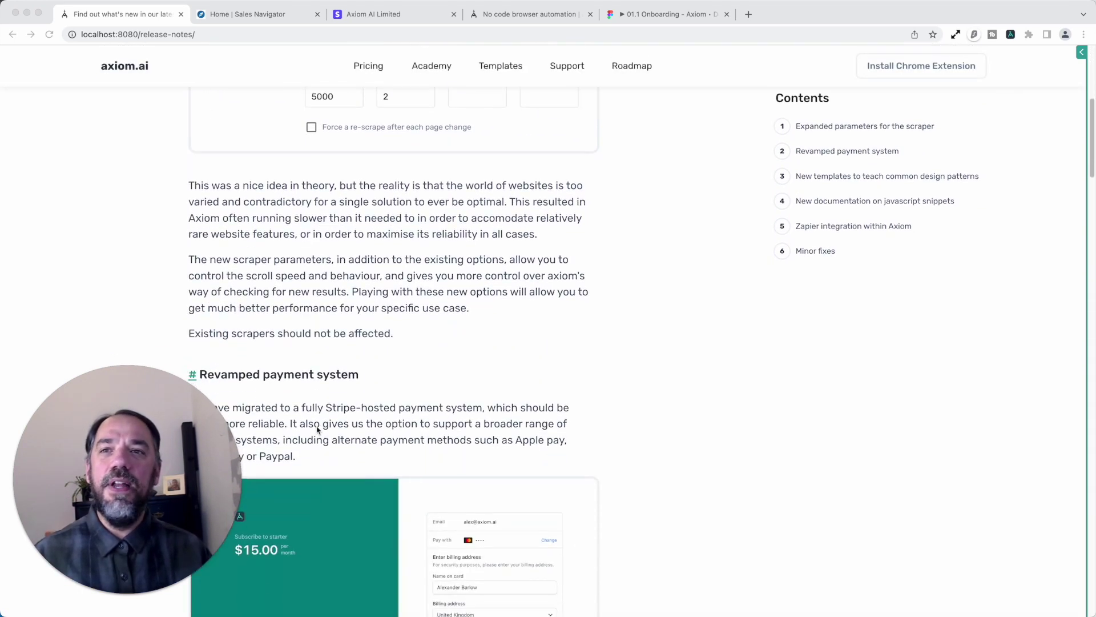
pyautogui.scroll(-2, 318, 429)
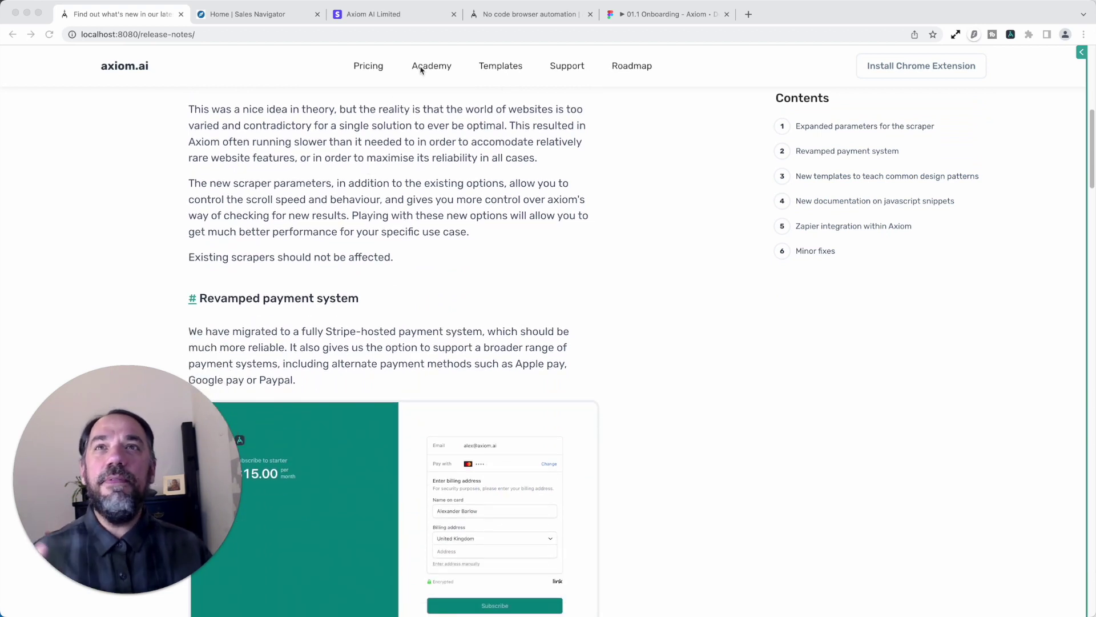
# View the Stripe-hosted checkout tab, then scroll the release notes down to New templates.
pyautogui.click(386, 16)
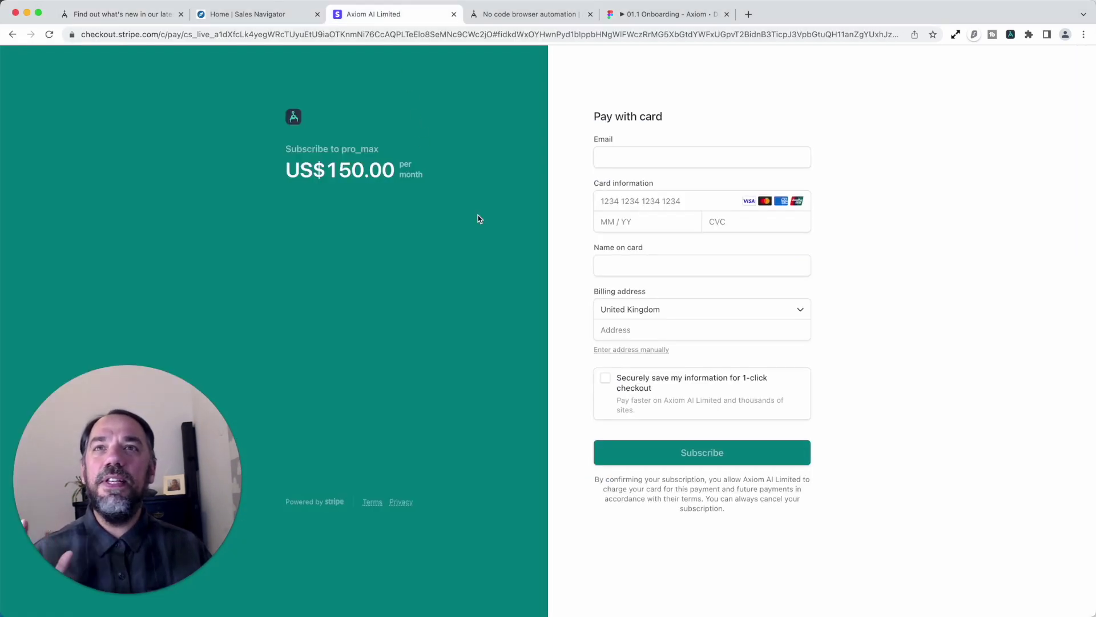
pyautogui.click(131, 15)
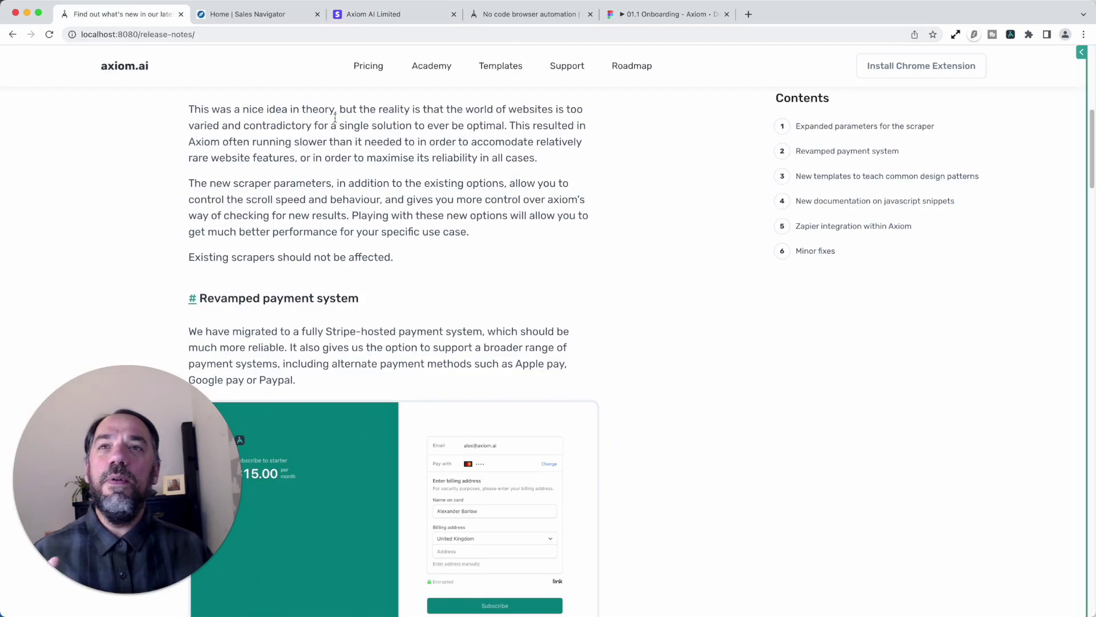
pyautogui.scroll(-2, 327, 403)
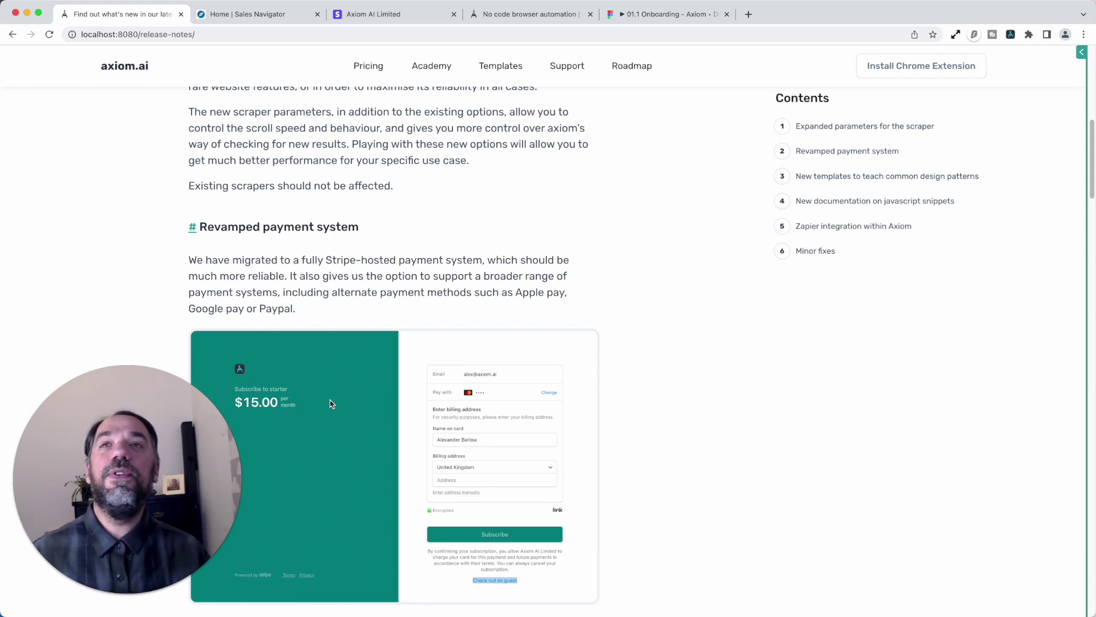
pyautogui.scroll(-1, 367, 412)
pyautogui.scroll(-5, 368, 413)
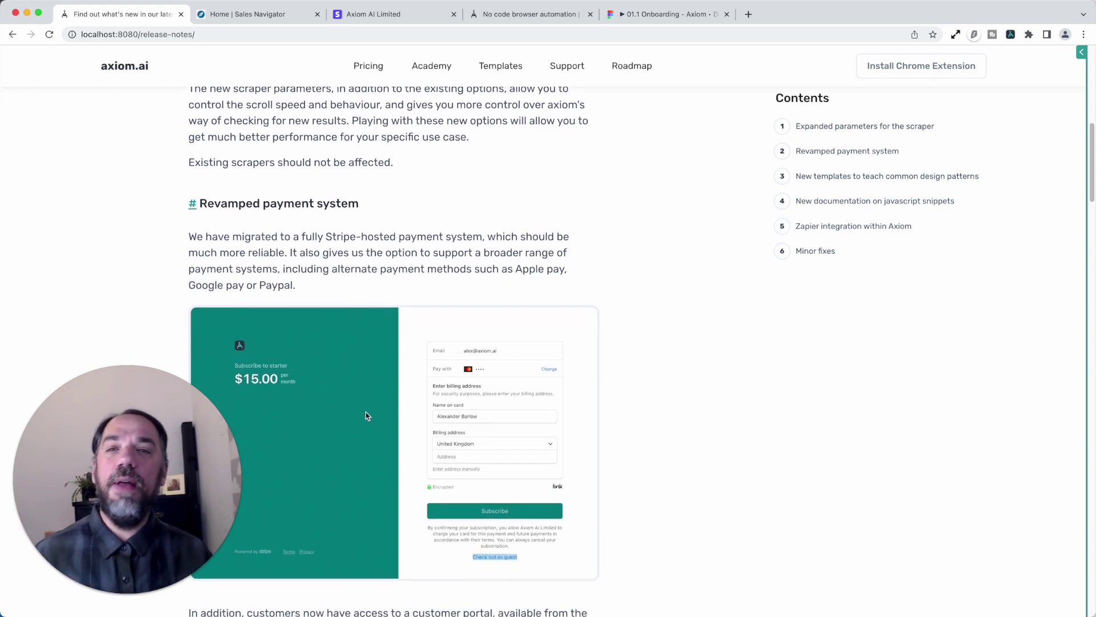
pyautogui.scroll(-6, 366, 430)
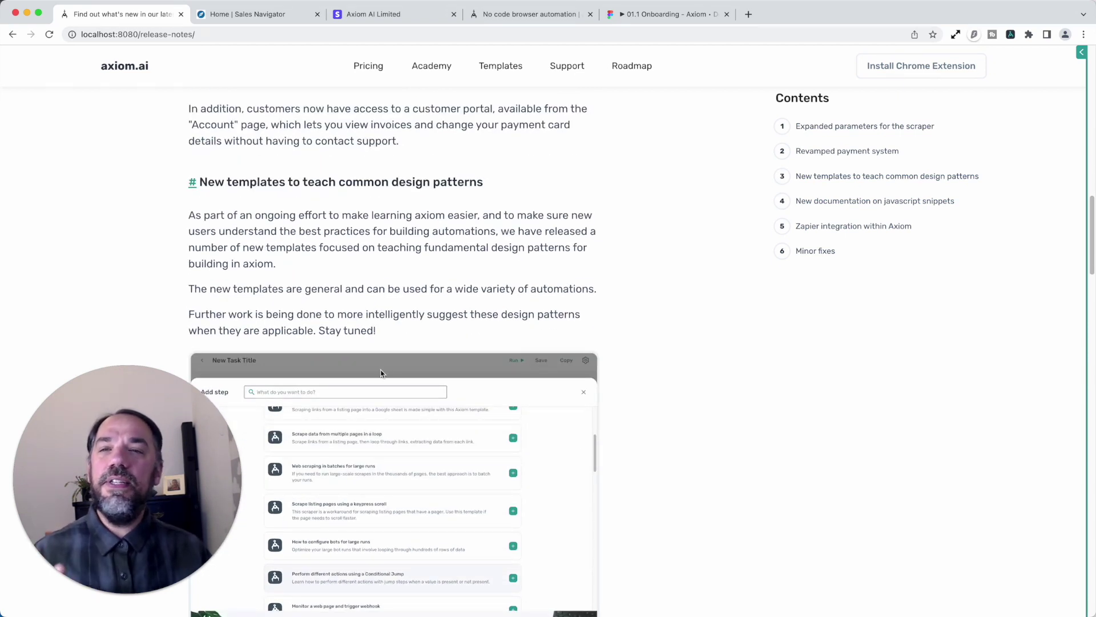
pyautogui.scroll(-2, 383, 377)
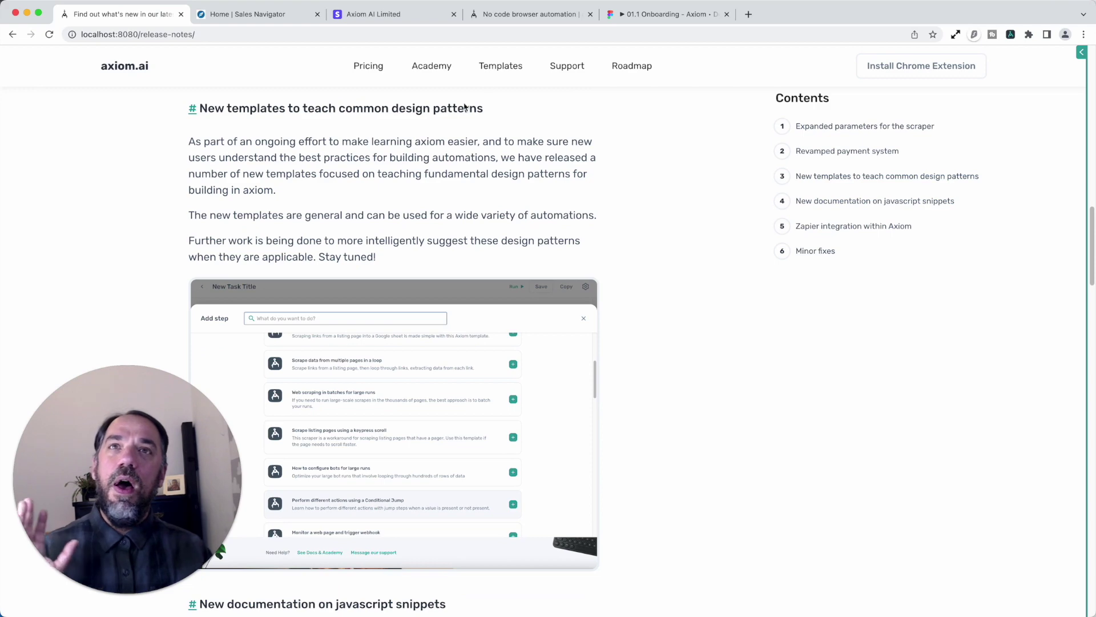
# Open Automation templates from the axiom.ai homepage tab, then go back to the release notes.
pyautogui.click(511, 16)
pyautogui.click(512, 77)
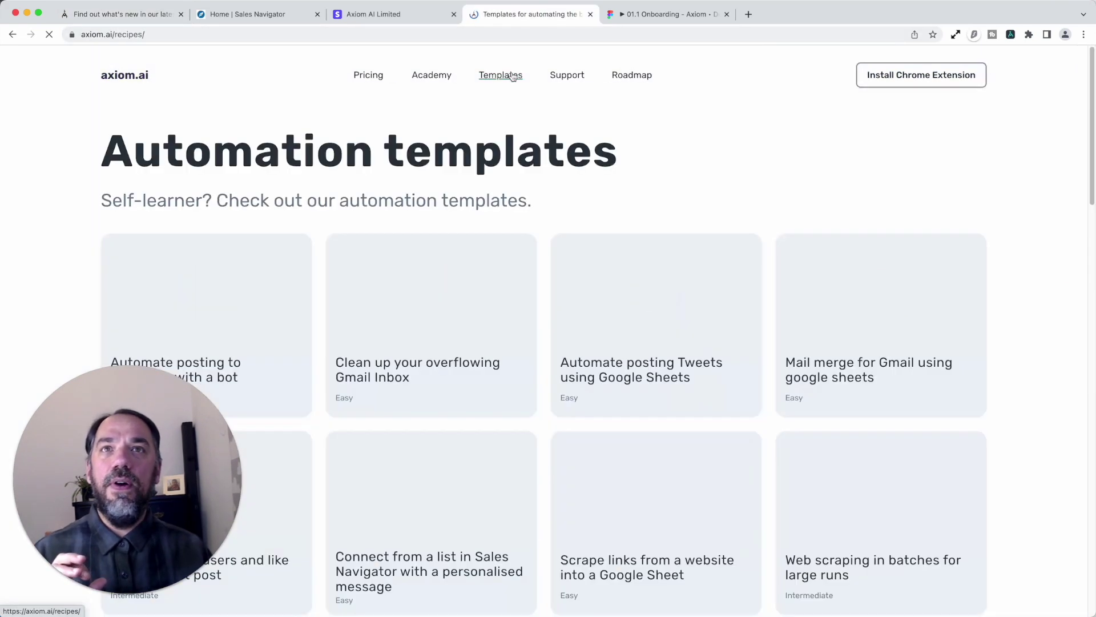
pyautogui.scroll(-2, 425, 399)
pyautogui.scroll(2, 412, 435)
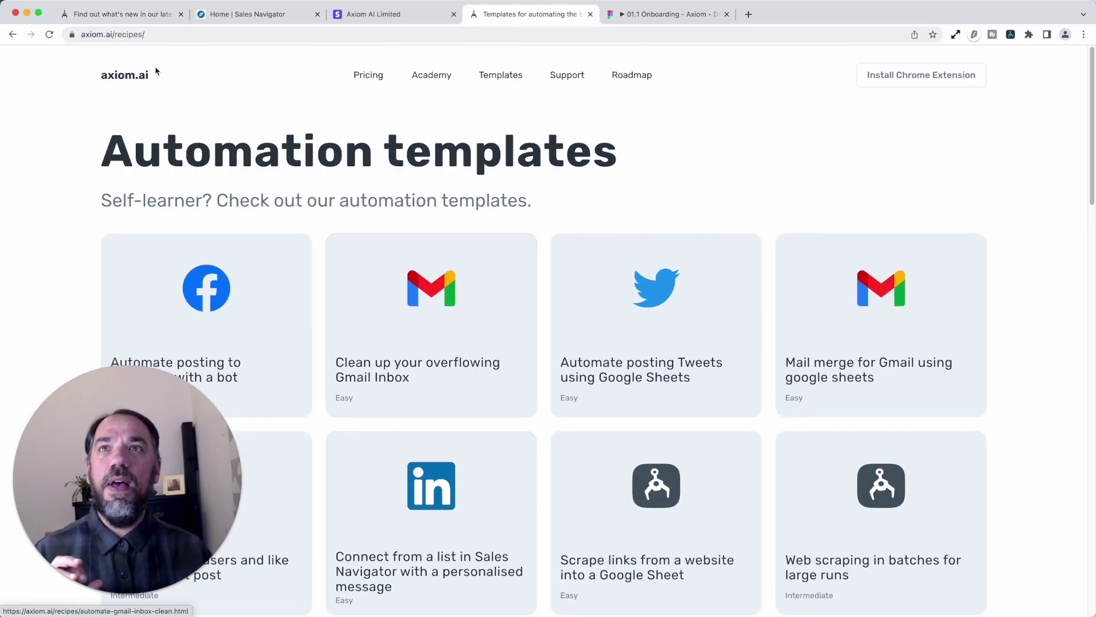
pyautogui.click(120, 14)
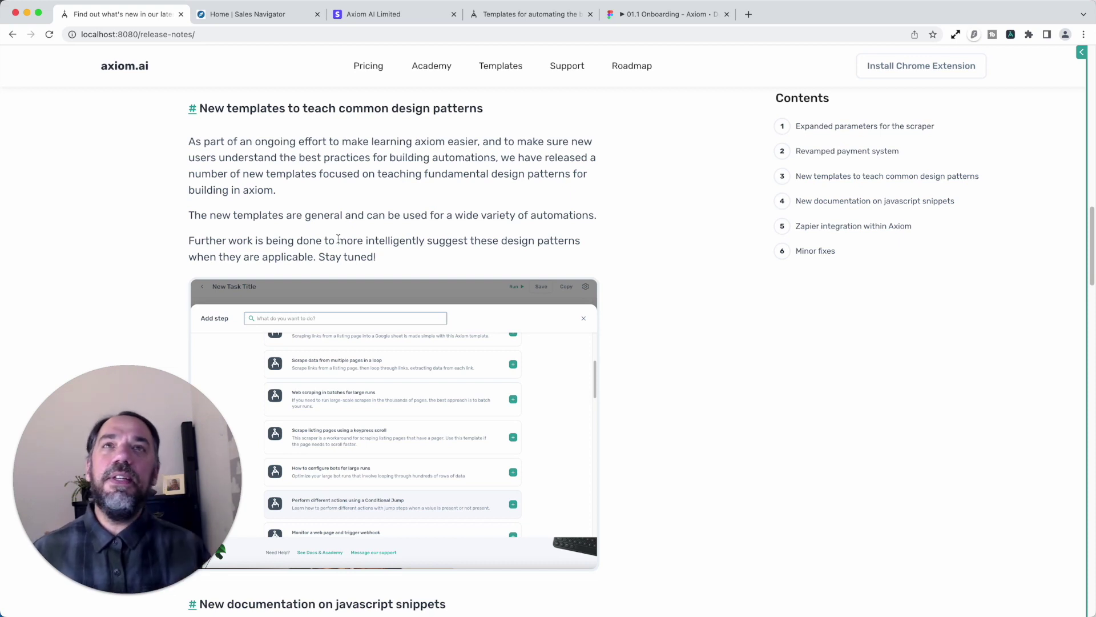
# Start the 01.1 Onboarding prototype and browse the Web Scraping and Other categories, ending on Data entry templates.
pyautogui.click(657, 14)
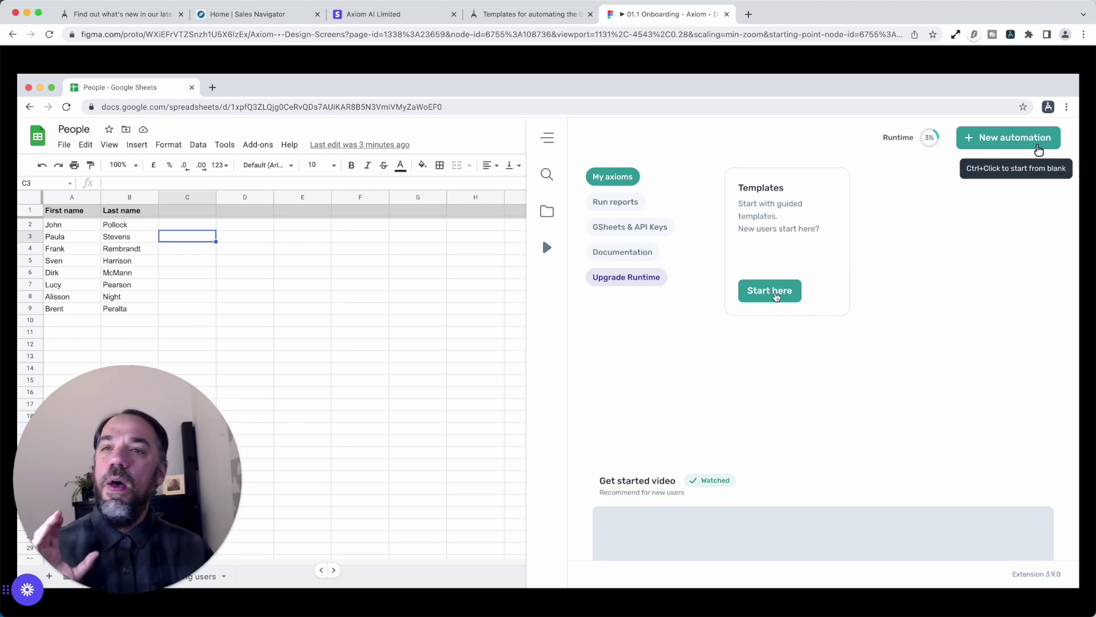
pyautogui.click(776, 295)
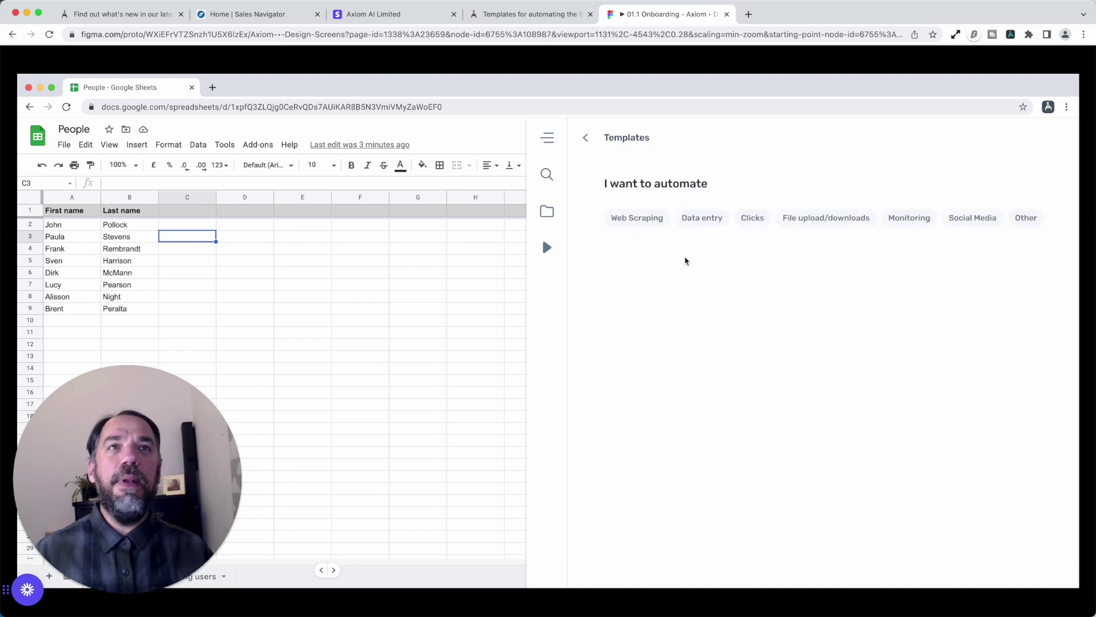
pyautogui.click(643, 223)
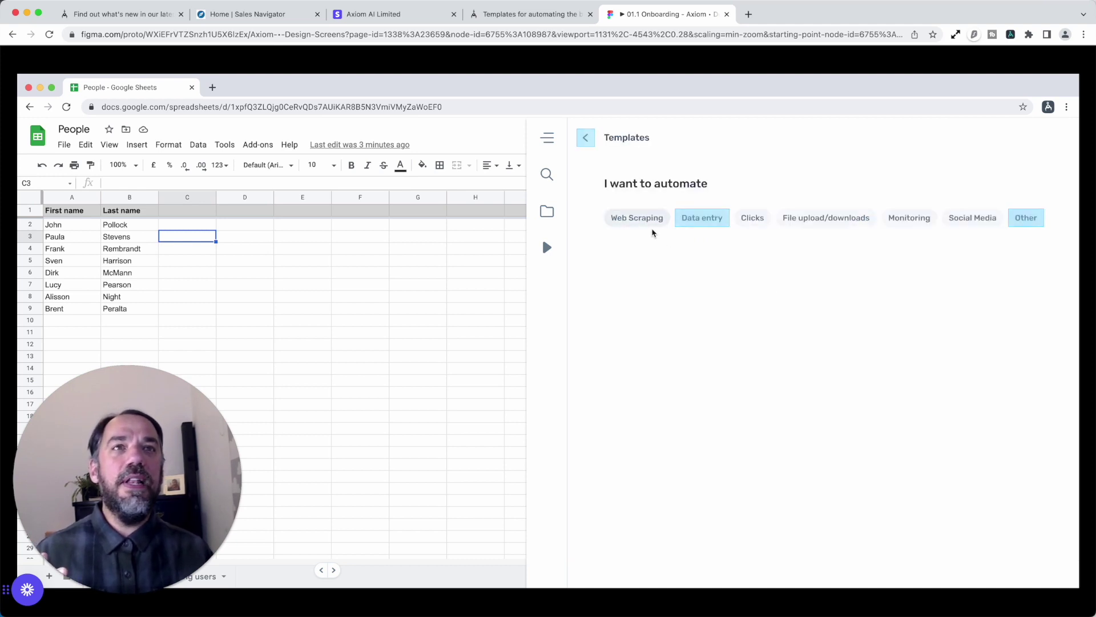
pyautogui.click(706, 225)
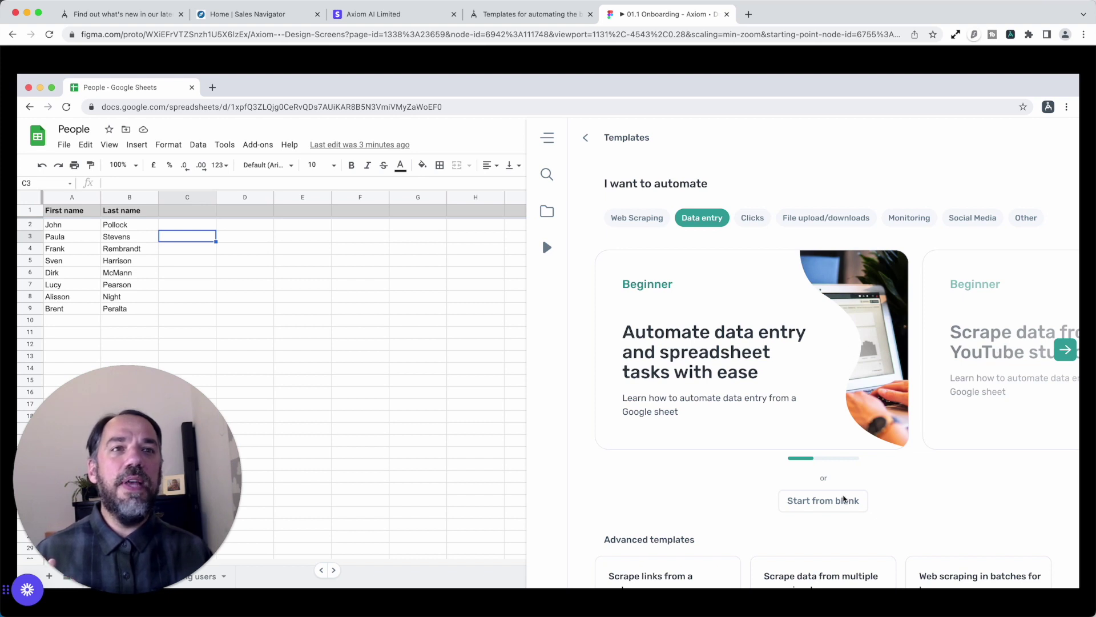
pyautogui.click(819, 424)
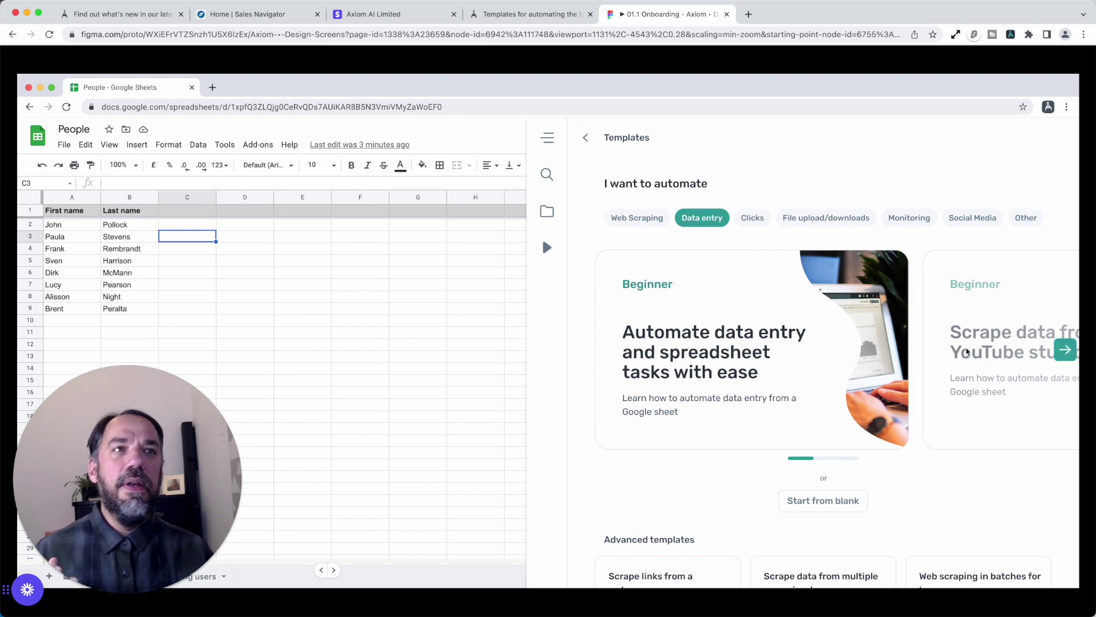
pyautogui.click(621, 357)
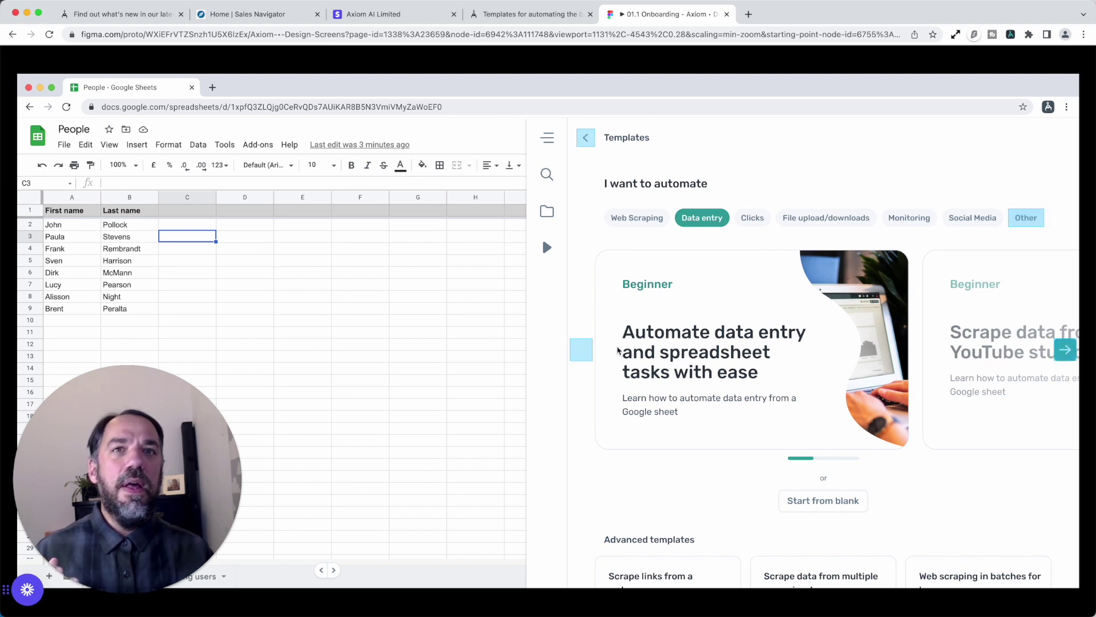
pyautogui.click(1032, 217)
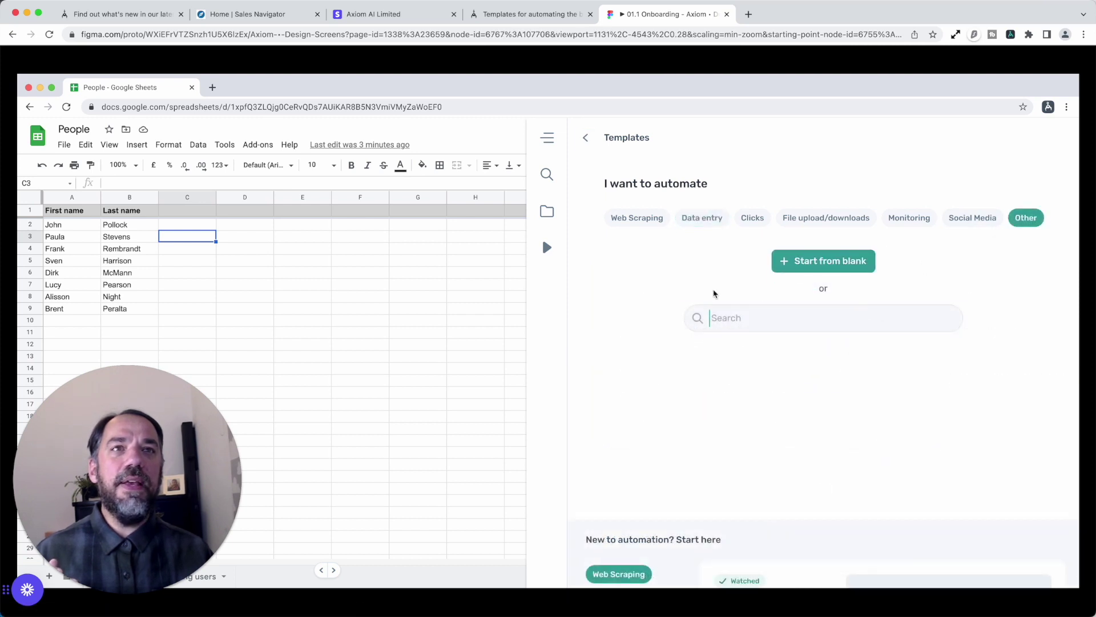
pyautogui.click(695, 250)
pyautogui.click(702, 218)
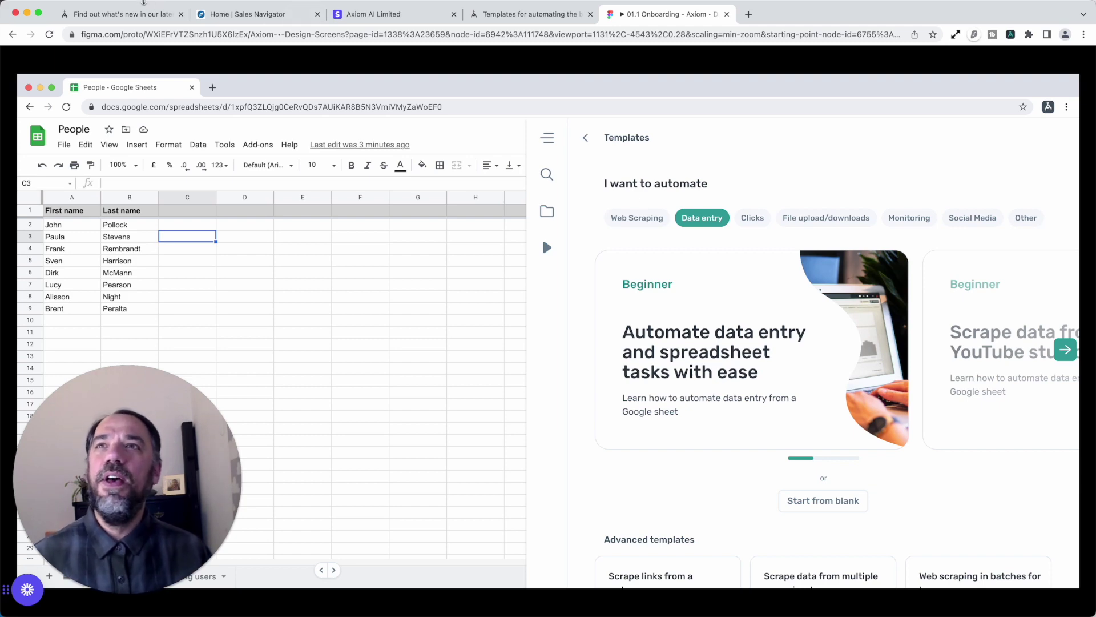
# Return to the release notes and open the linked JavaScript snippets documentation.
pyautogui.click(135, 19)
pyautogui.scroll(-5, 339, 381)
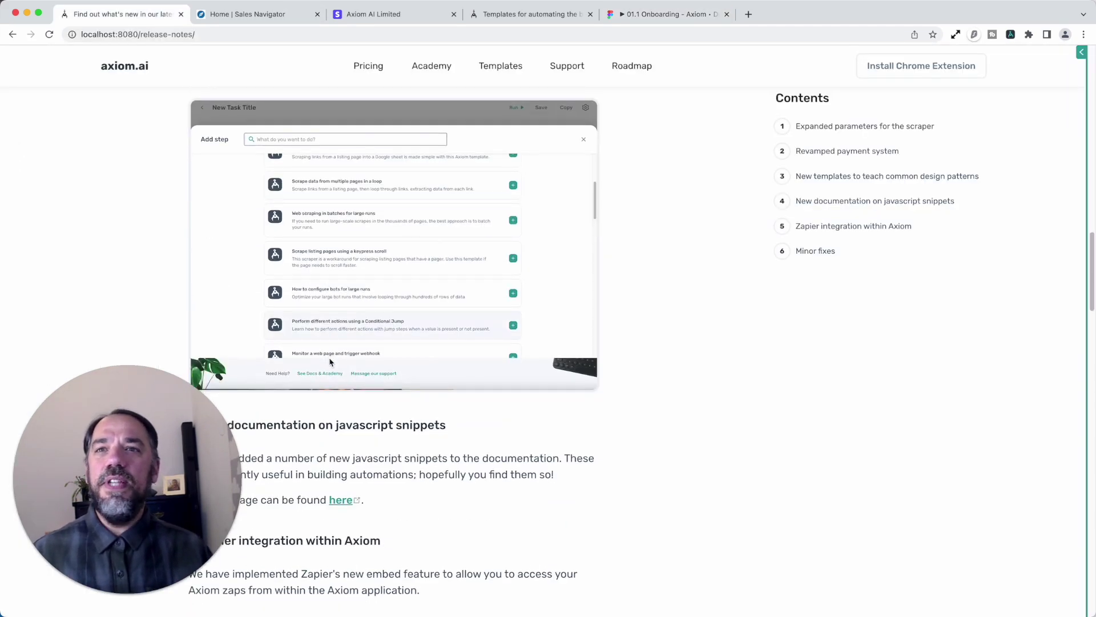
pyautogui.click(342, 394)
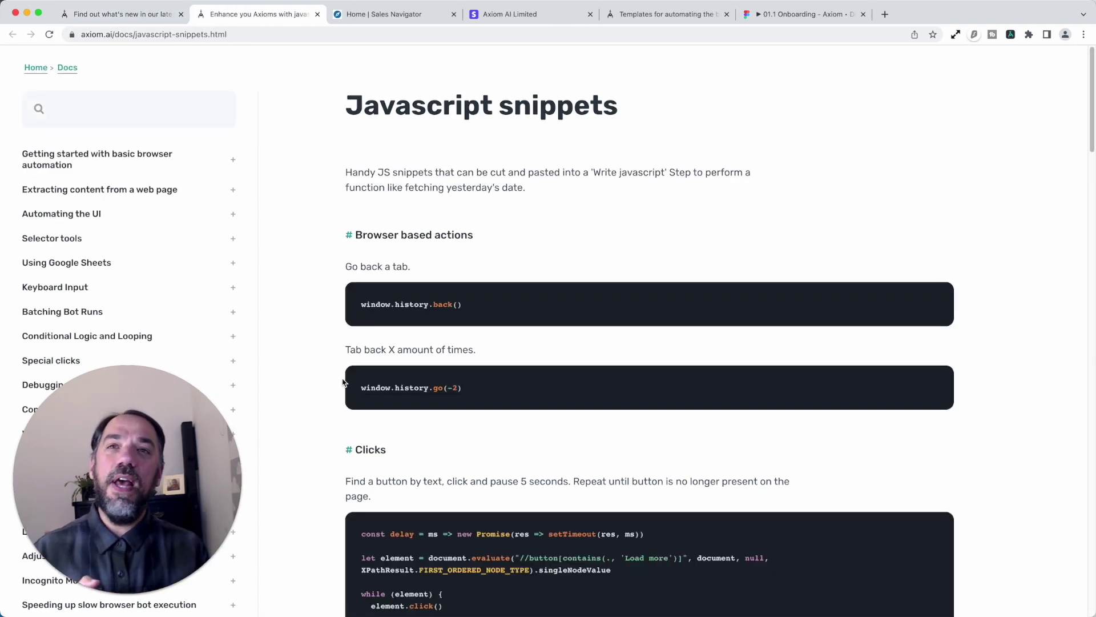
# Scroll through the Scraping and Date and time snippet examples, then back up.
pyautogui.scroll(-3, 465, 501)
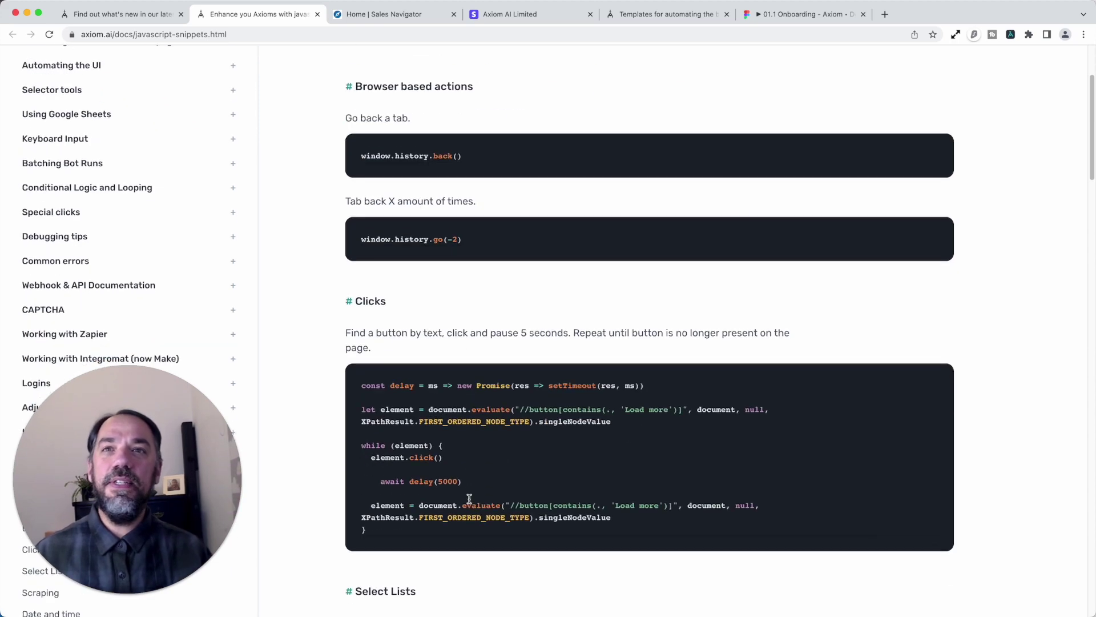
pyautogui.scroll(3, 469, 499)
pyautogui.scroll(-2, 470, 499)
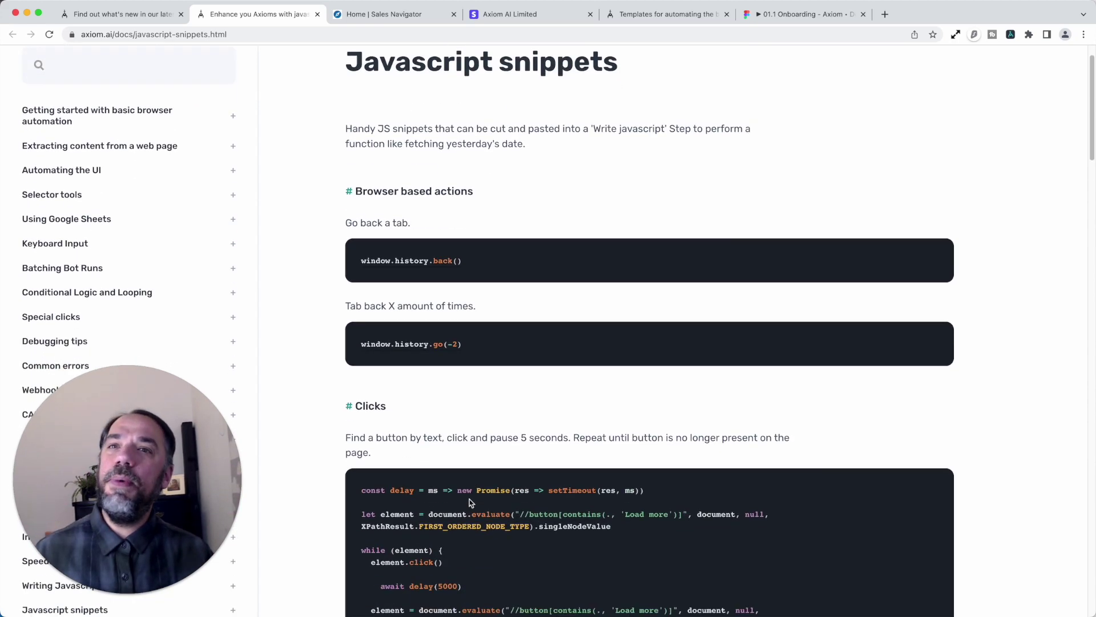
pyautogui.scroll(-6, 470, 499)
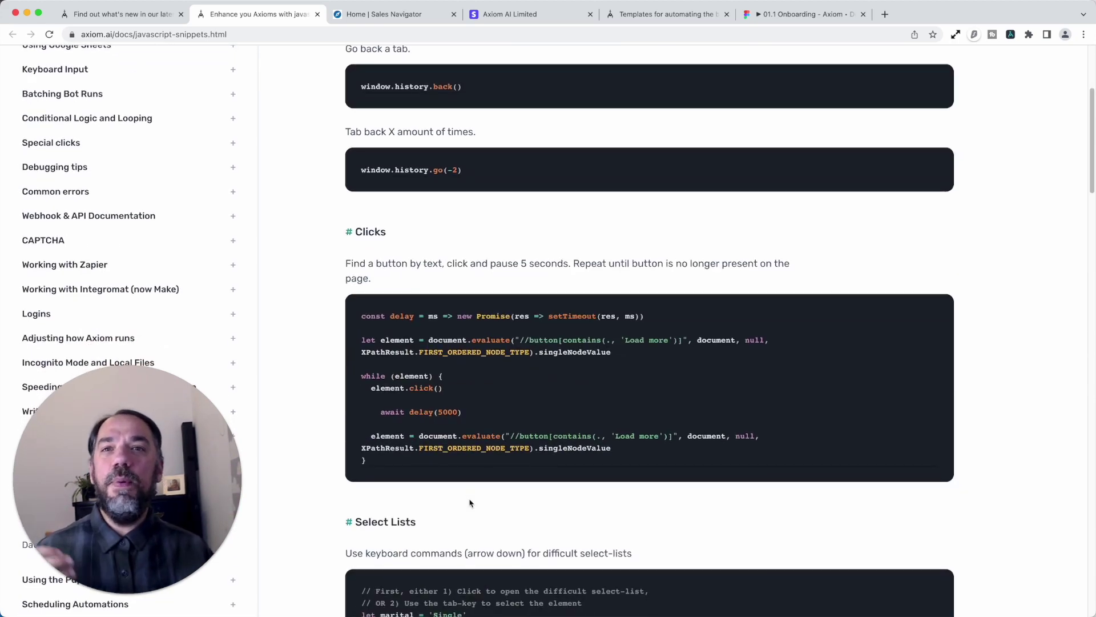
pyautogui.scroll(-8, 470, 499)
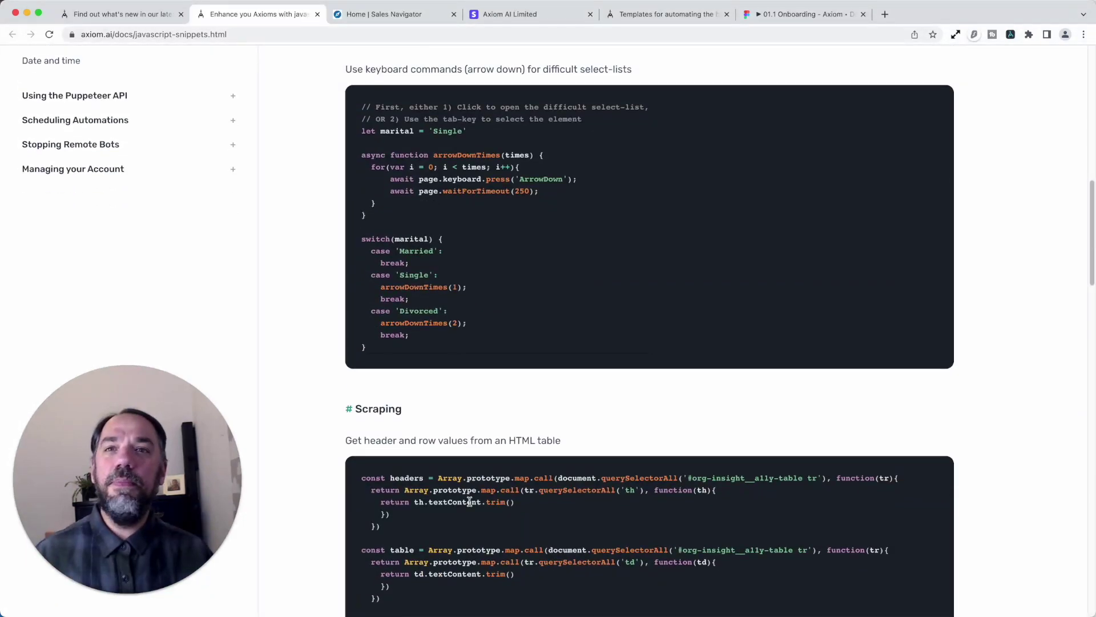
pyautogui.scroll(-6, 471, 505)
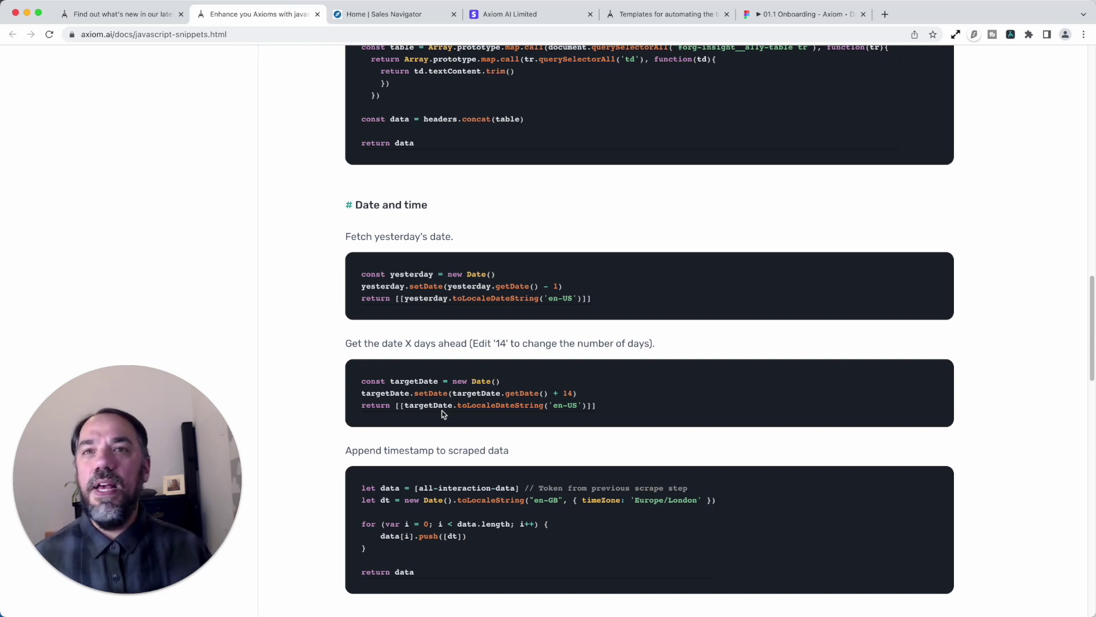
pyautogui.scroll(20, 421, 403)
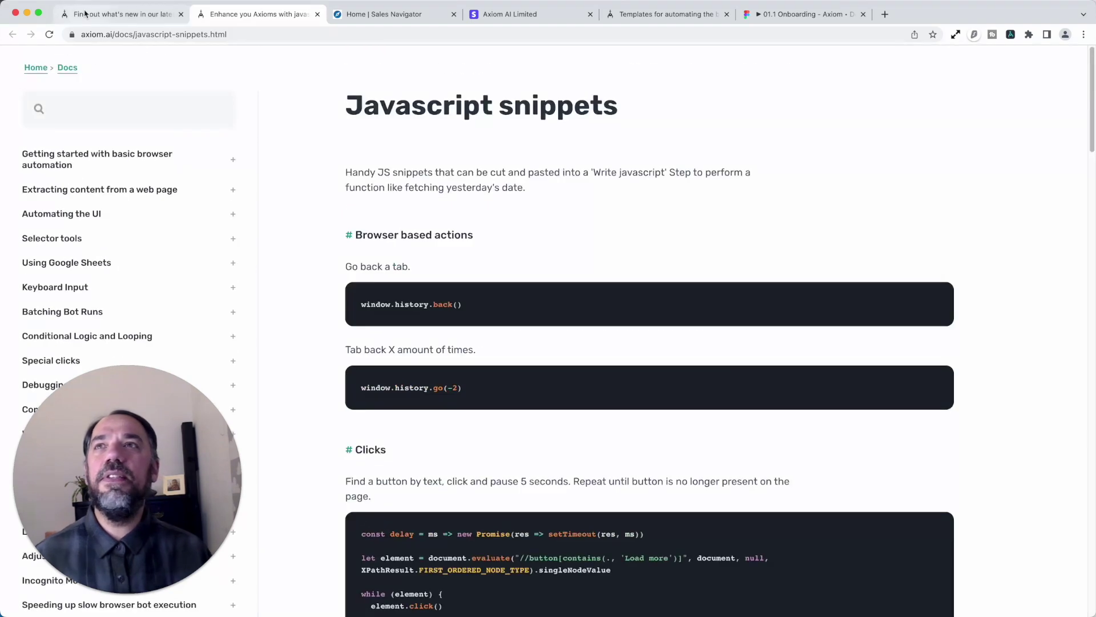
# Go back to the release-notes tab and scroll to the Zapier integration and Minor fixes sections.
pyautogui.click(85, 14)
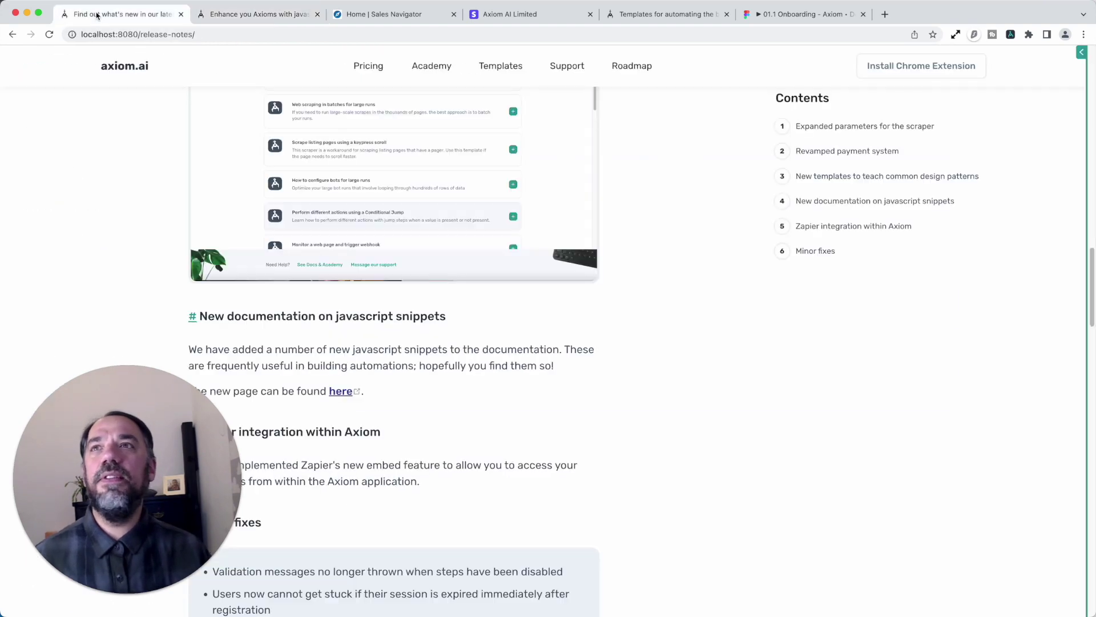
pyautogui.scroll(-4, 371, 371)
pyautogui.scroll(-3, 371, 387)
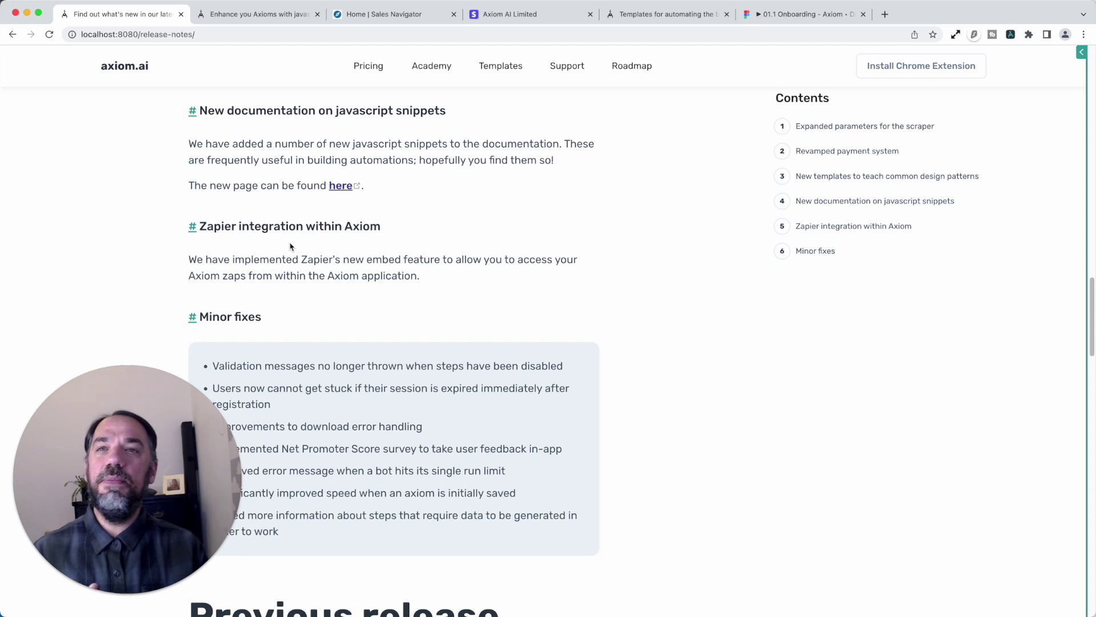
pyautogui.scroll(-3, 319, 355)
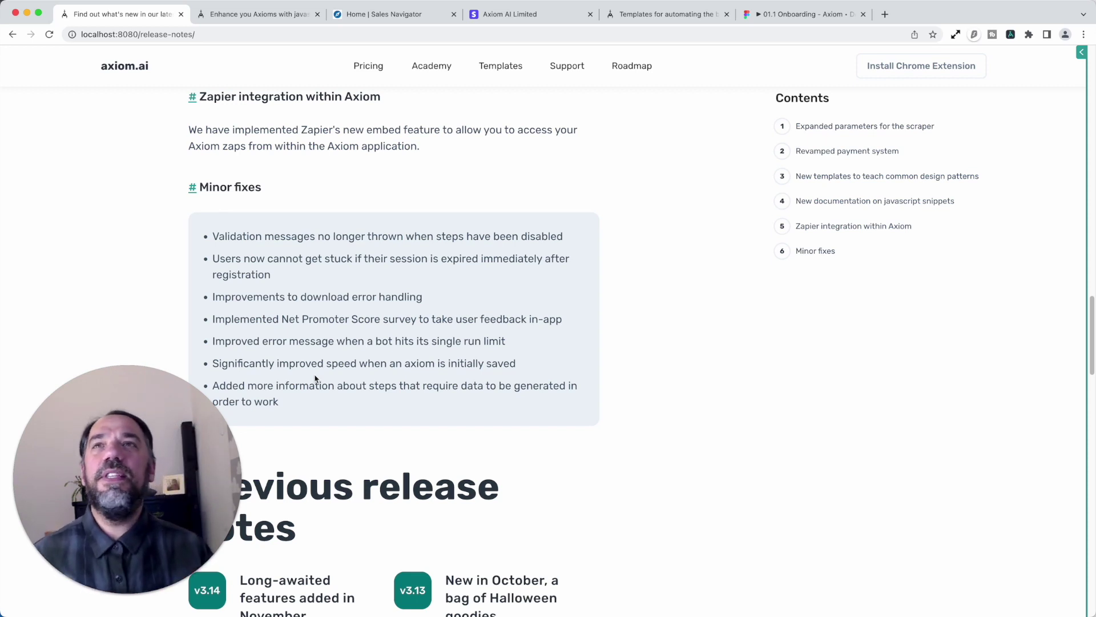
# On the Sales Navigator tab, add a 'Get data from a webpage' sub step by searching 'get'.
pyautogui.click(240, 15)
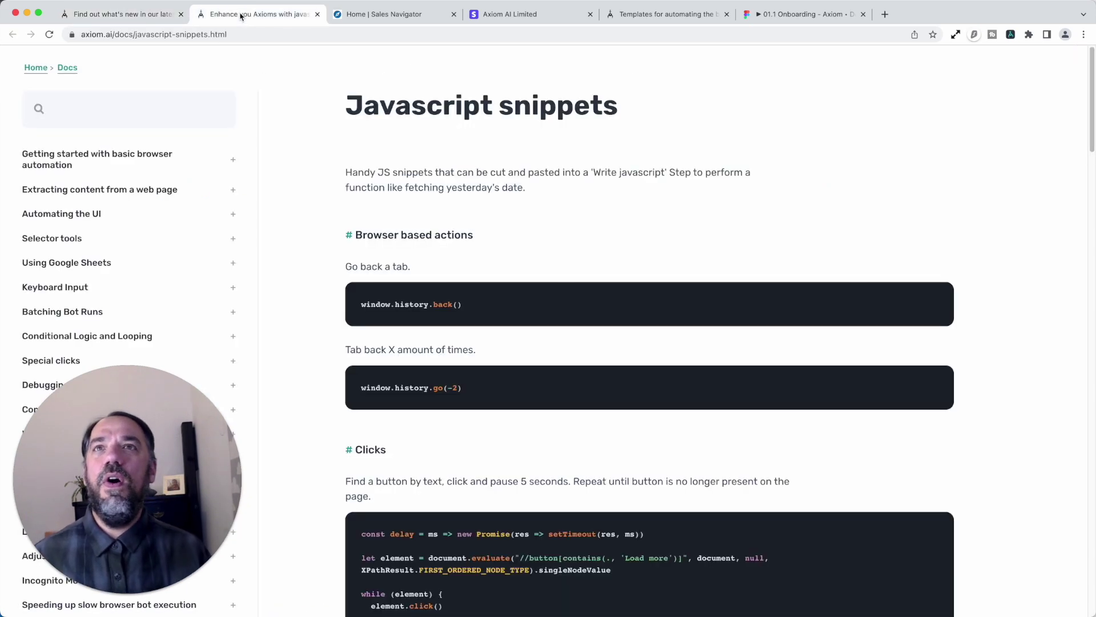
pyautogui.click(374, 14)
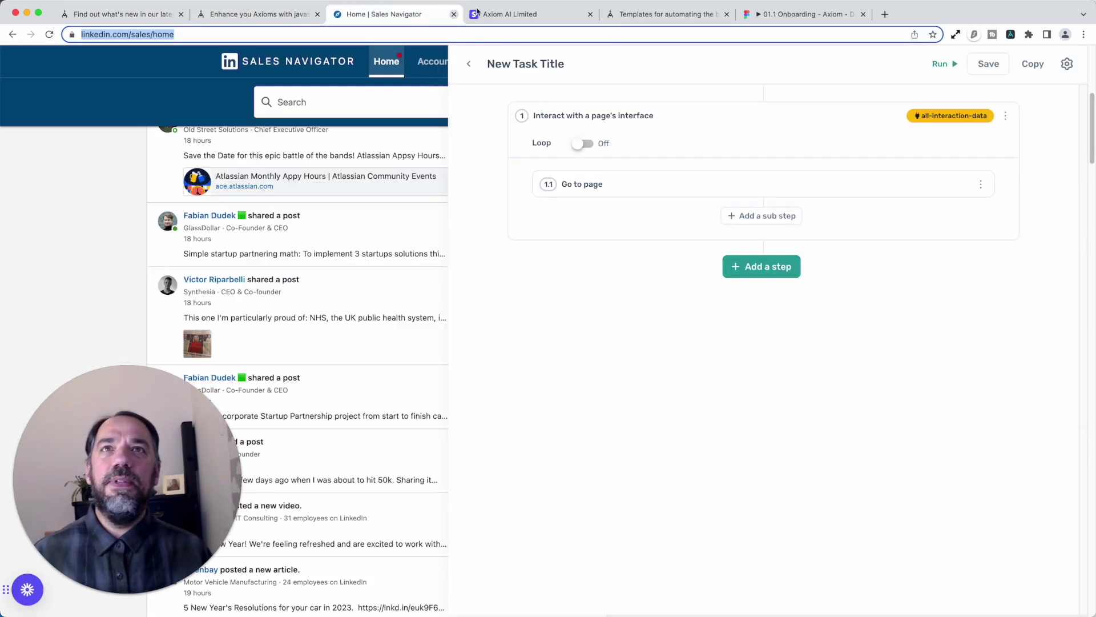
pyautogui.scroll(6, 391, 288)
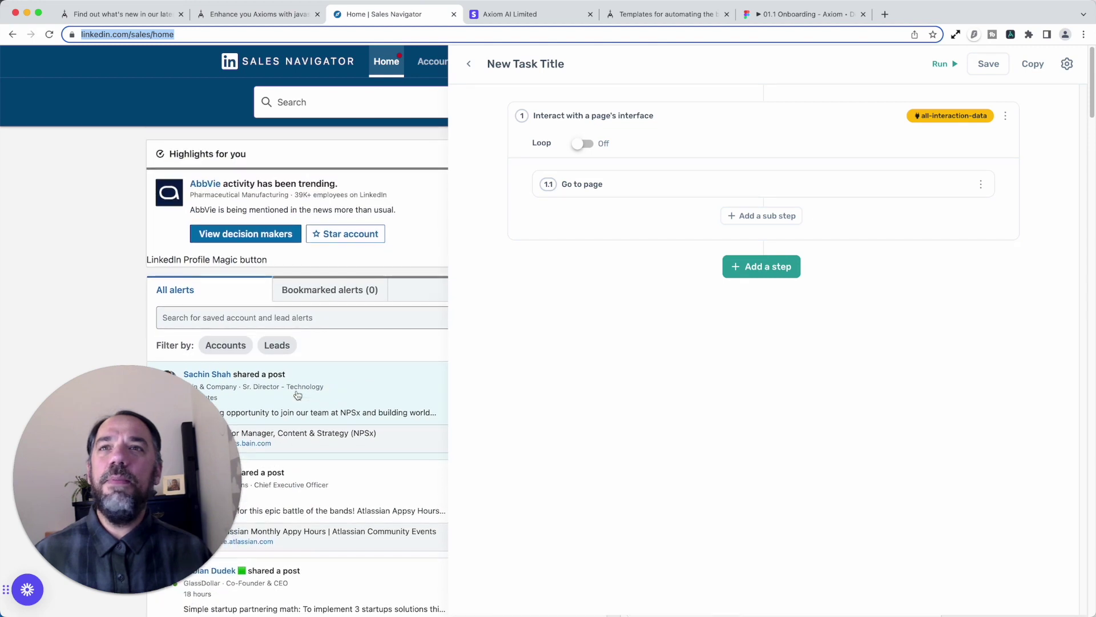
pyautogui.click(741, 223)
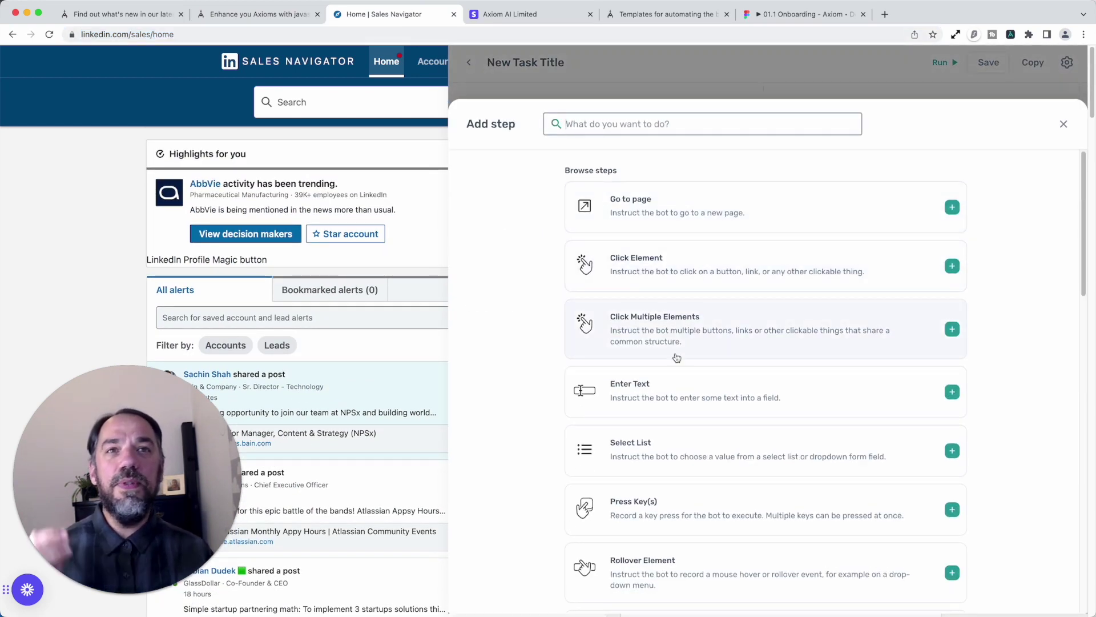
pyautogui.write('get')
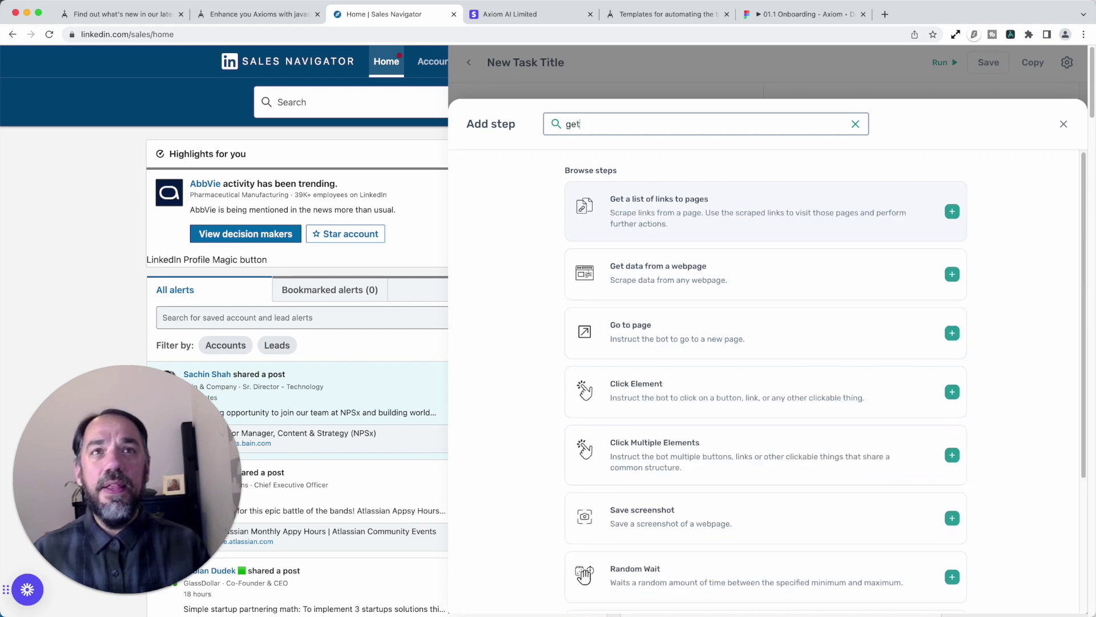
pyautogui.click(756, 279)
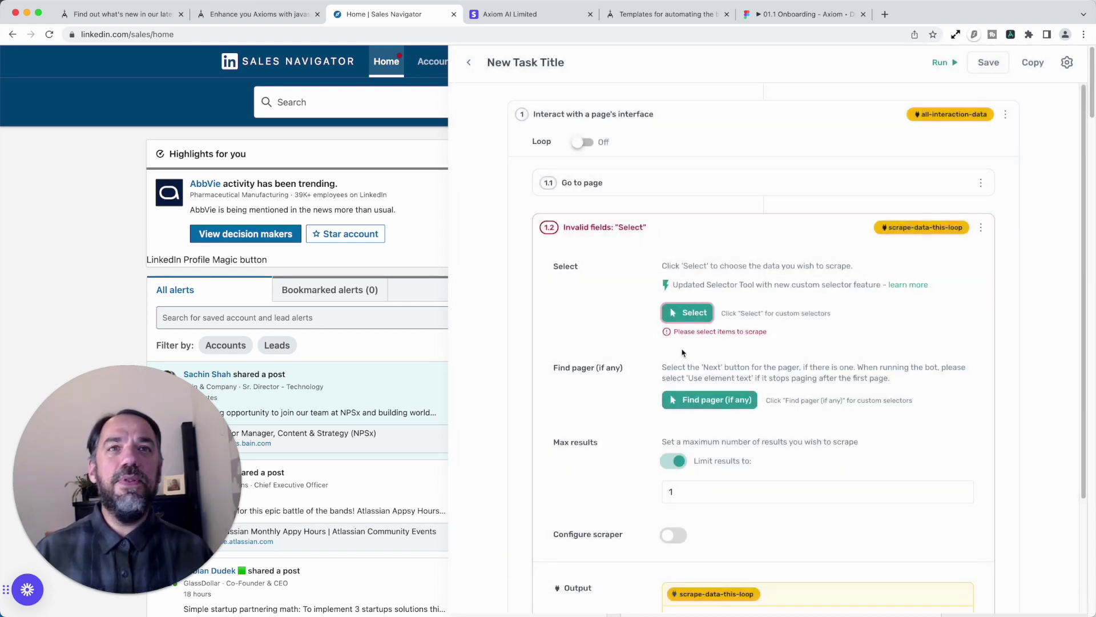
# Turn on Configure scraper for the new step, then hide the builder.
pyautogui.scroll(-4, 635, 409)
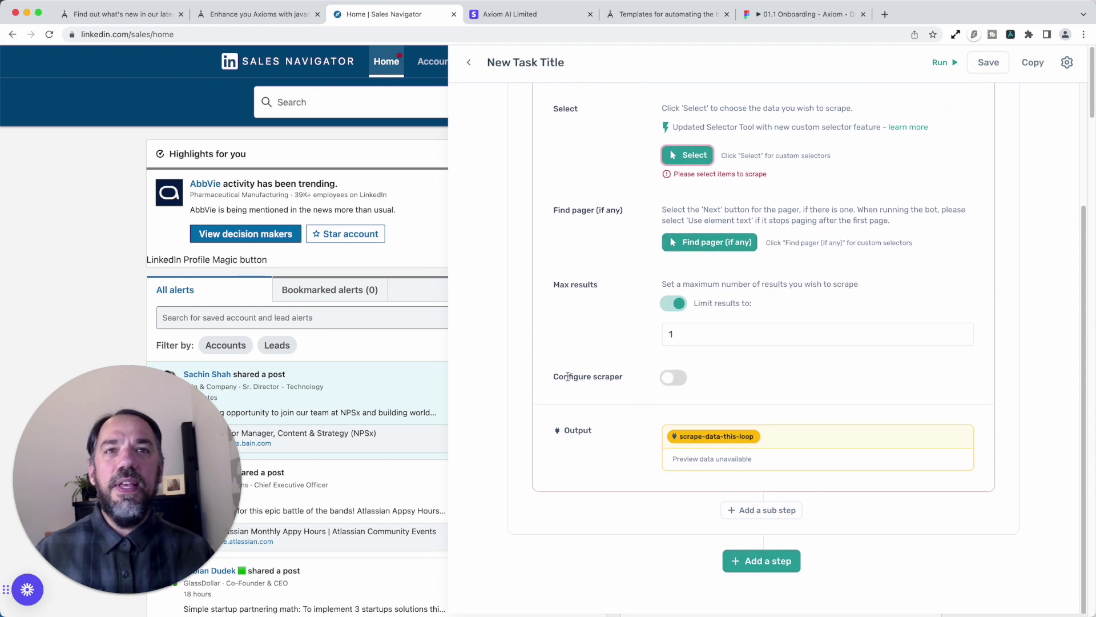
pyautogui.click(674, 378)
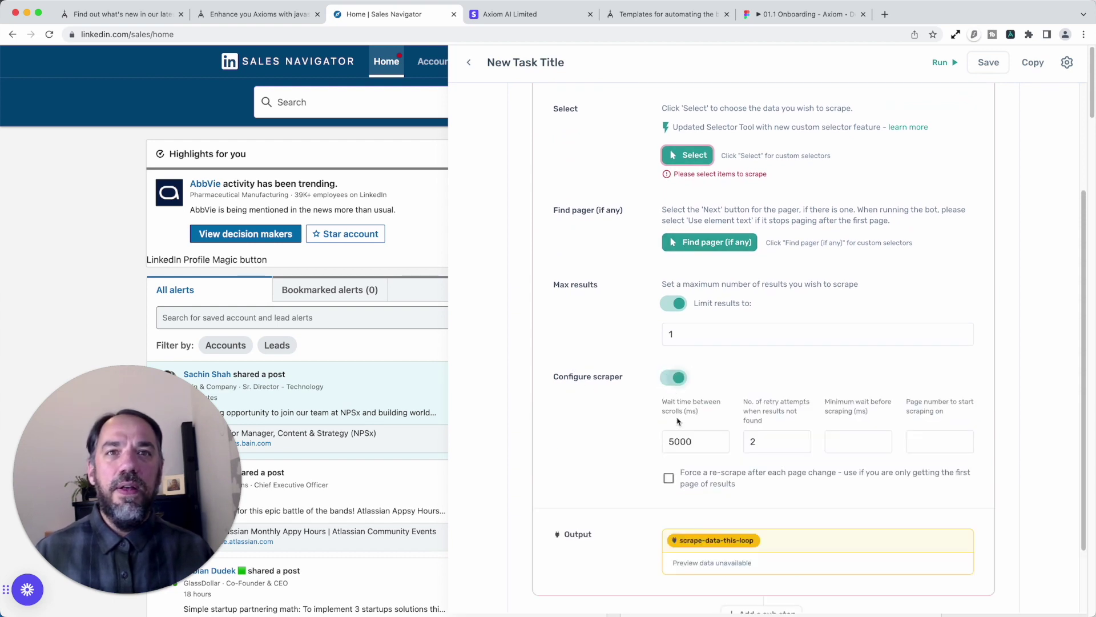
pyautogui.scroll(-2, 653, 441)
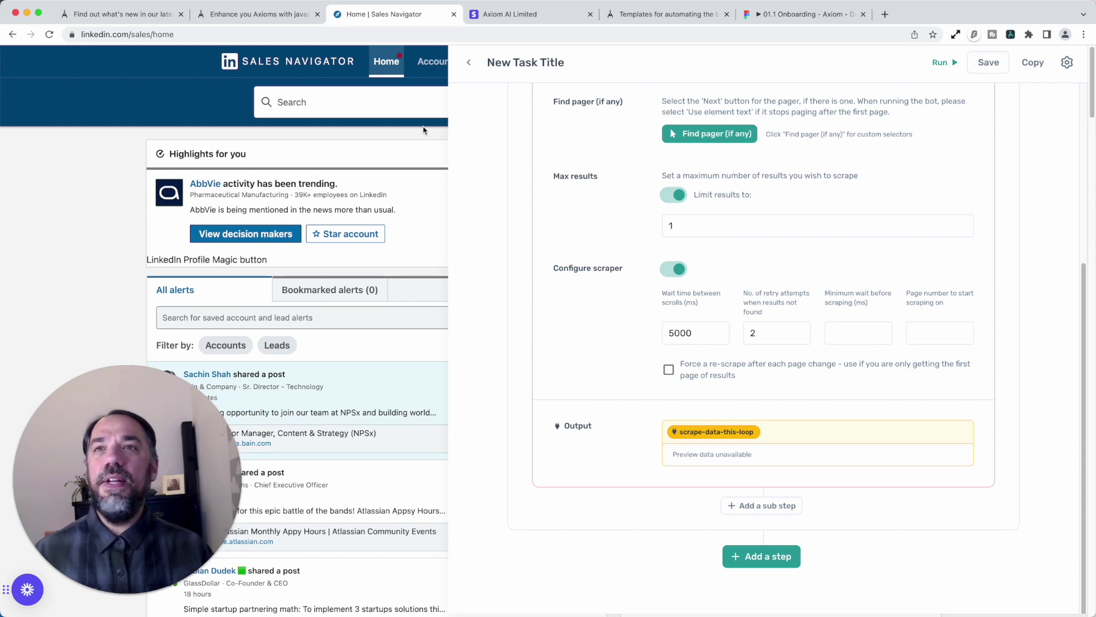
pyautogui.click(444, 57)
# Scroll the feed, reopen the Axiom builder, and select the 5000 ms wait-between-scrolls value.
pyautogui.scroll(-15, 403, 192)
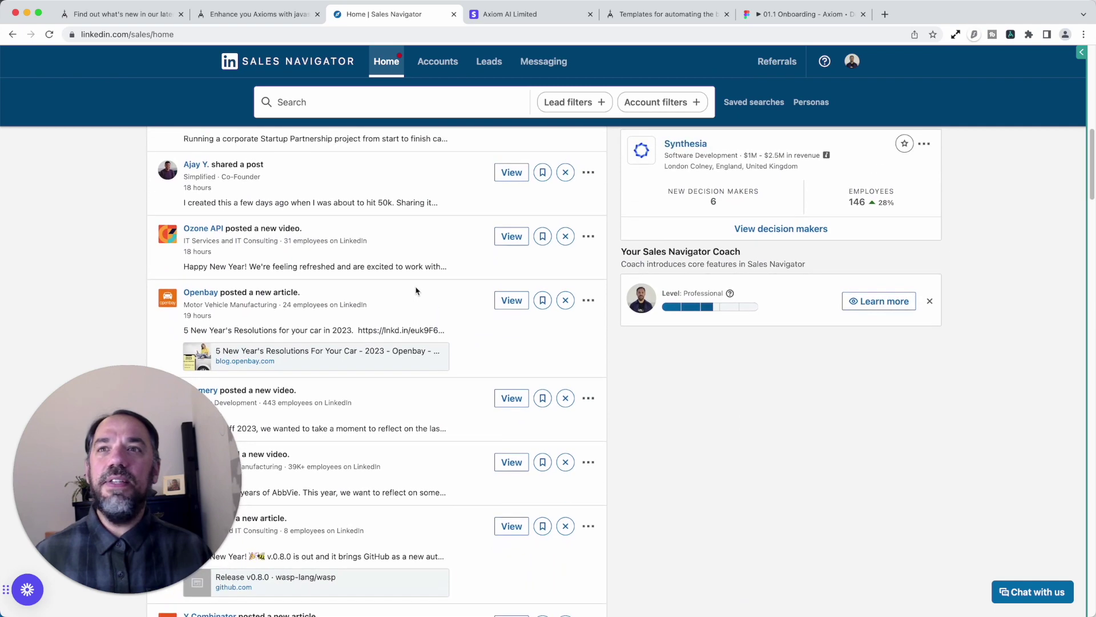
pyautogui.scroll(-10, 416, 292)
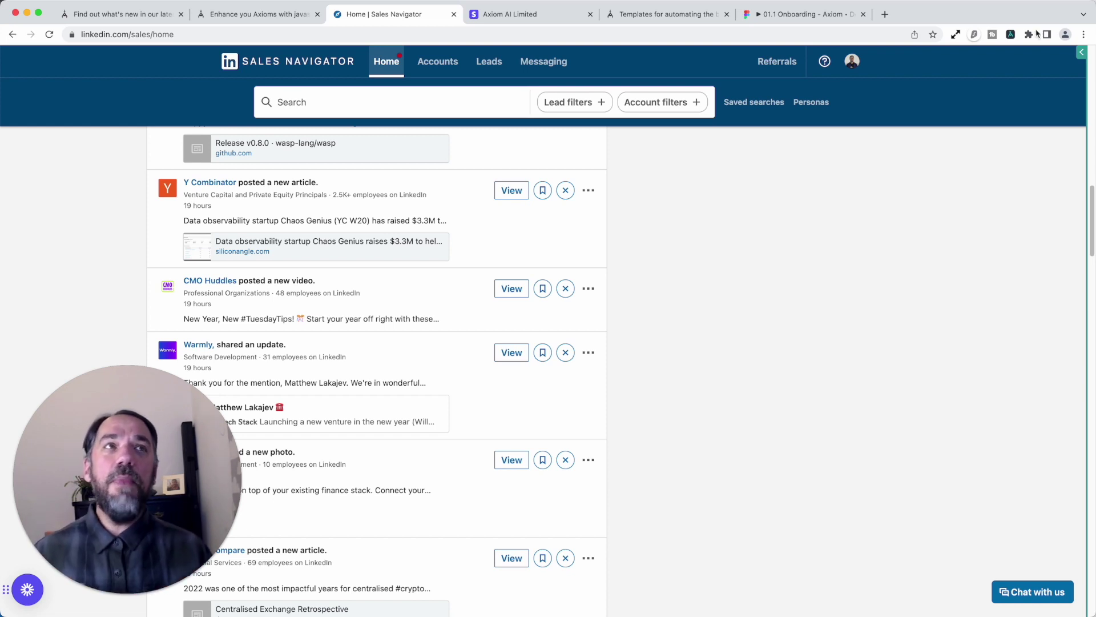
pyautogui.click(1081, 52)
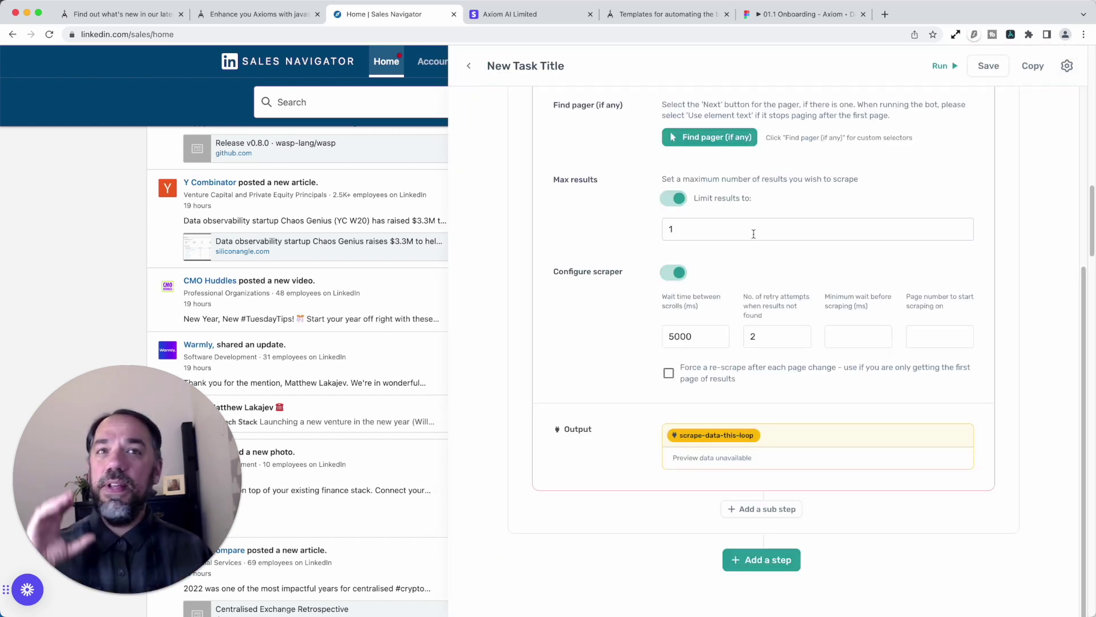
pyautogui.doubleClick(700, 335)
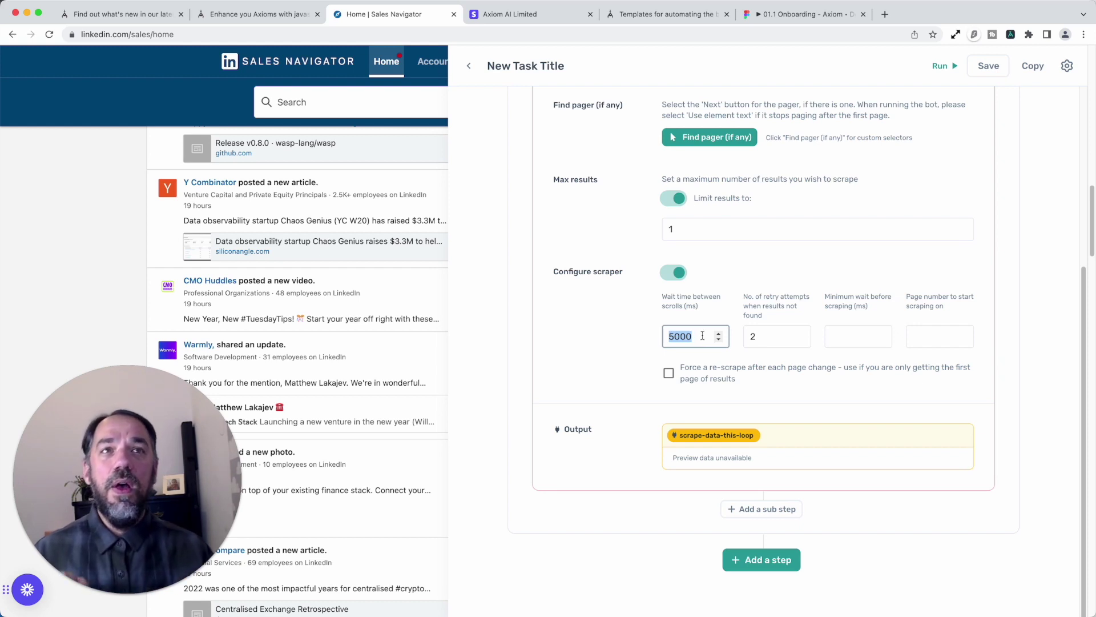
# Replace the 'No. of retry attempts' value 2 with 1 in the scraper settings.
pyautogui.click(789, 332)
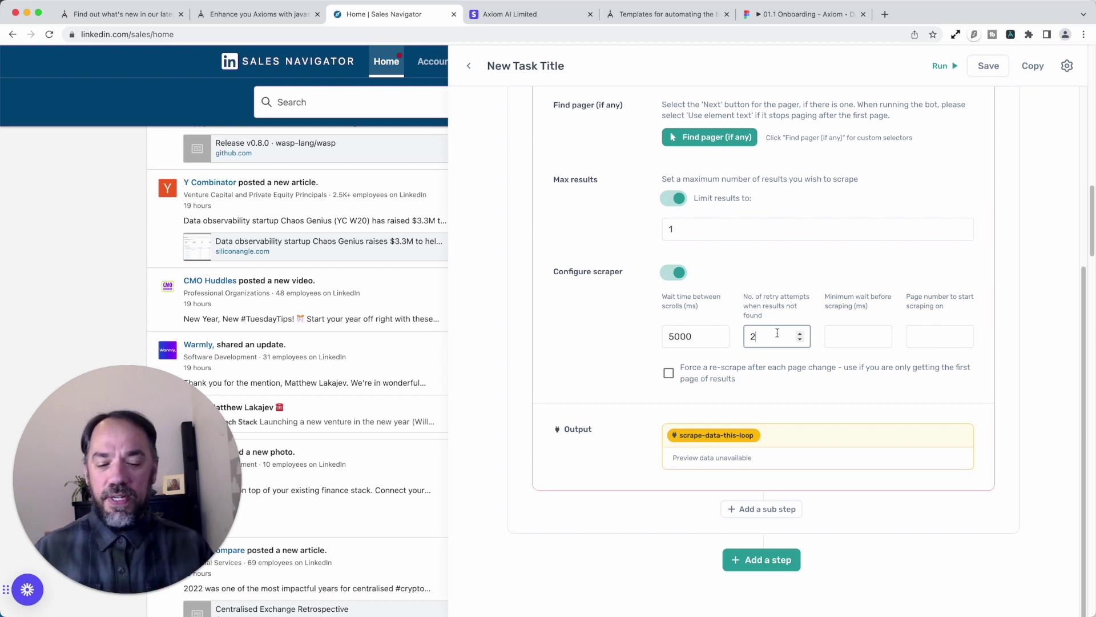
pyautogui.press('BackSpace')
pyautogui.write('1')
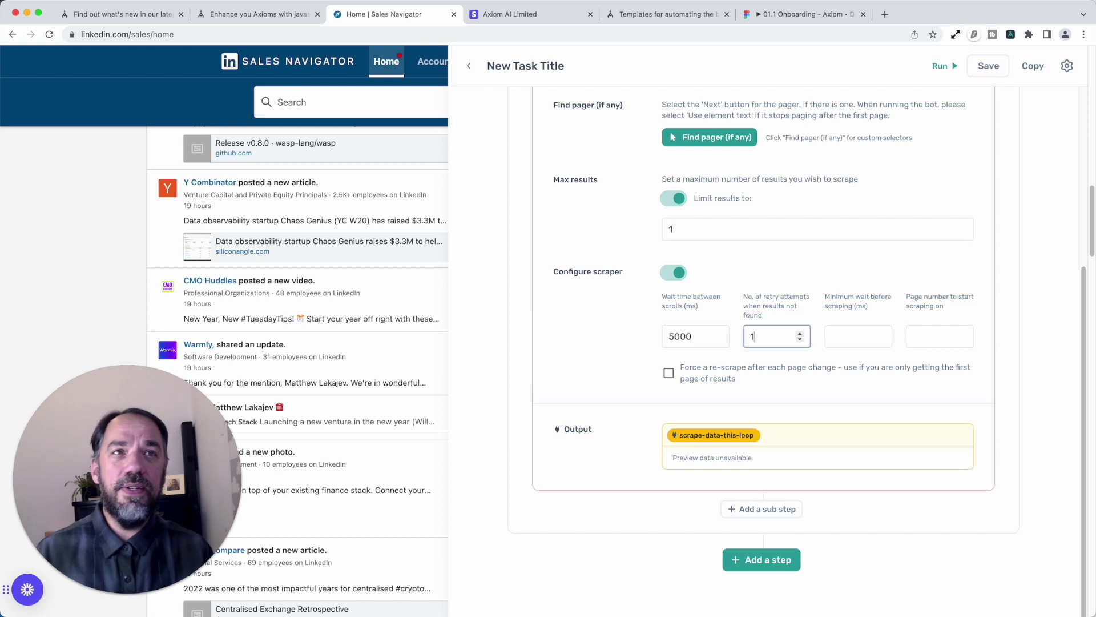
# Leave Minimum wait and start Page number blank, and tick 'Force a re-scrape after each page change'.
pyautogui.click(878, 336)
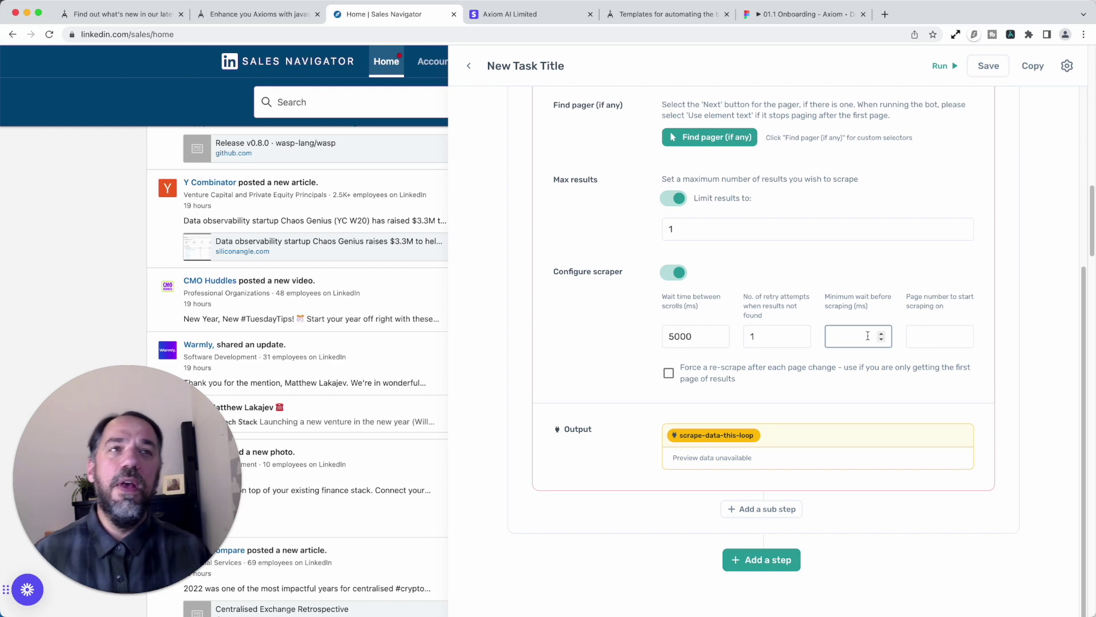
pyautogui.click(939, 341)
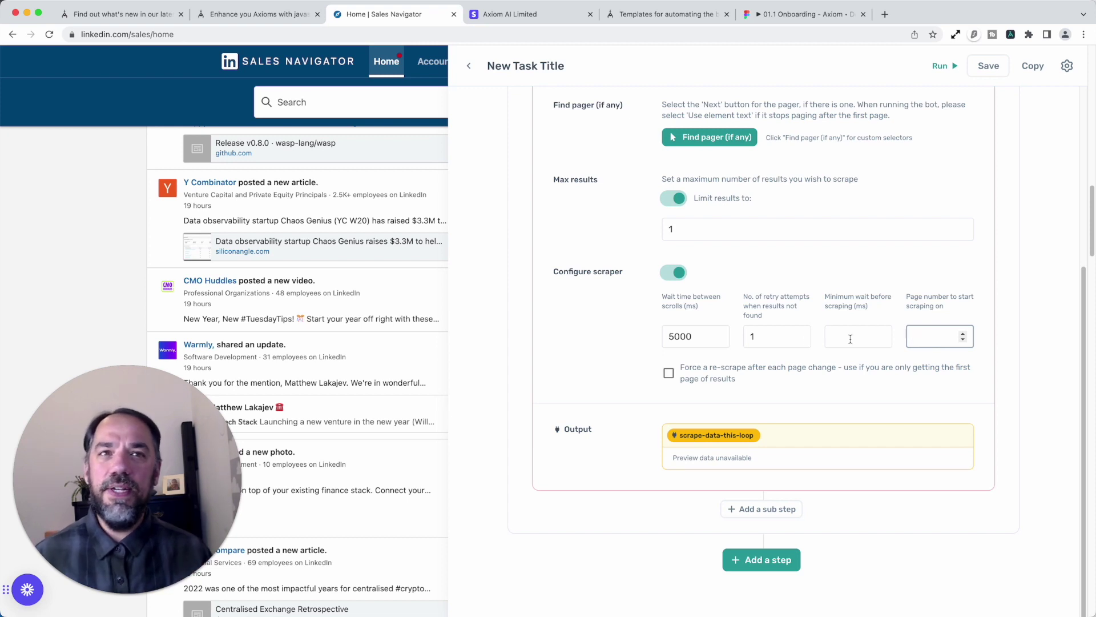
pyautogui.click(670, 377)
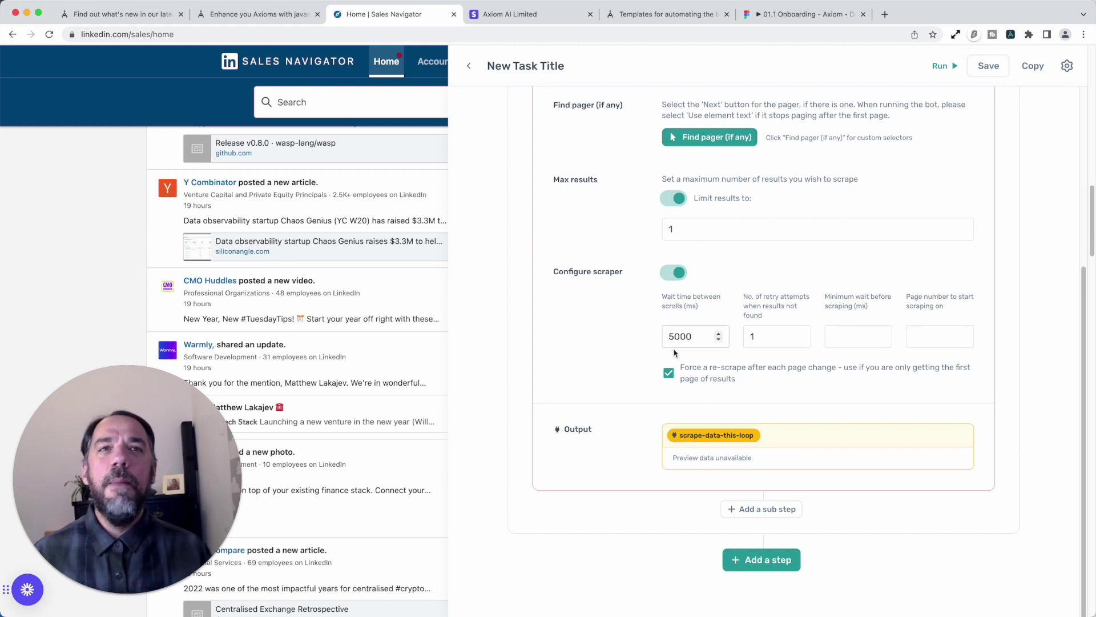
# Untick 'Force a re-scrape' after each page change, keeping 5000 ms scroll wait and 1 retry.
pyautogui.click(668, 372)
pyautogui.click(669, 373)
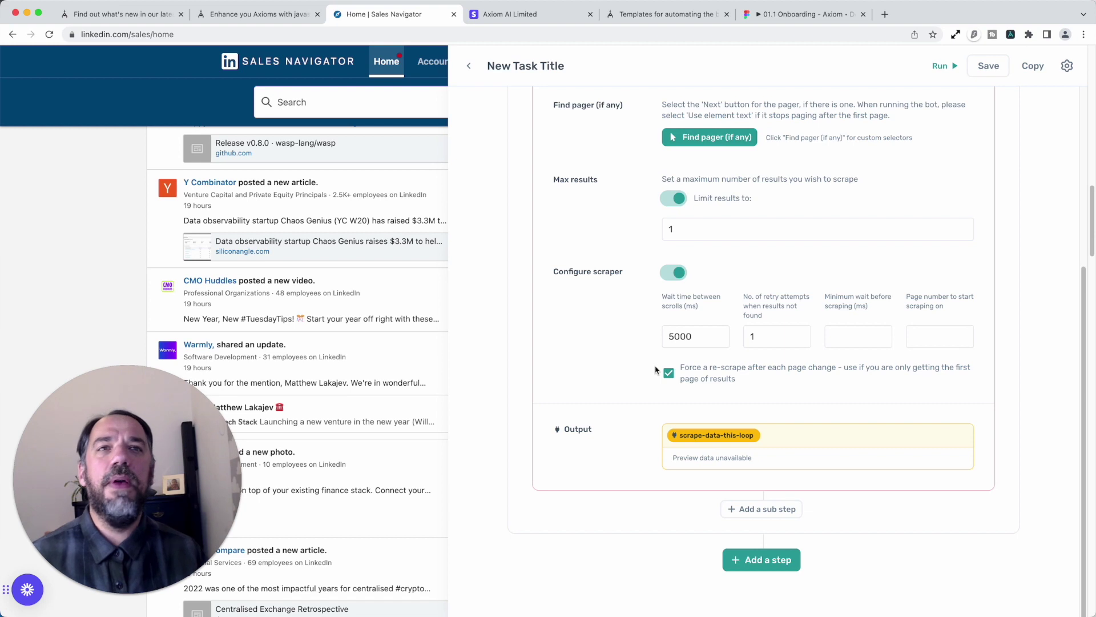
pyautogui.click(669, 372)
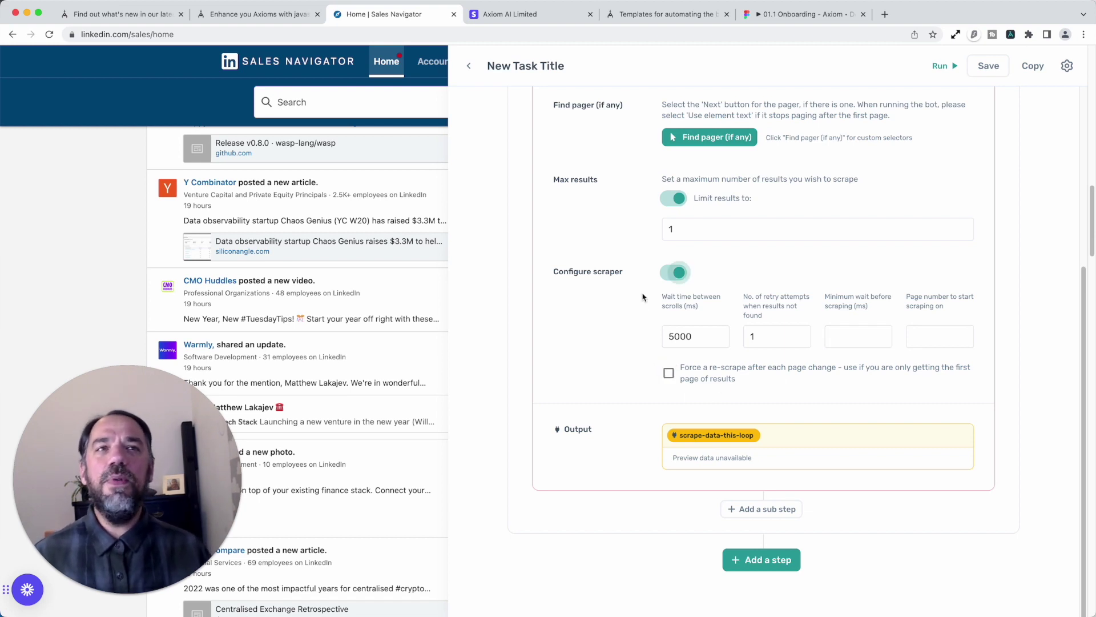